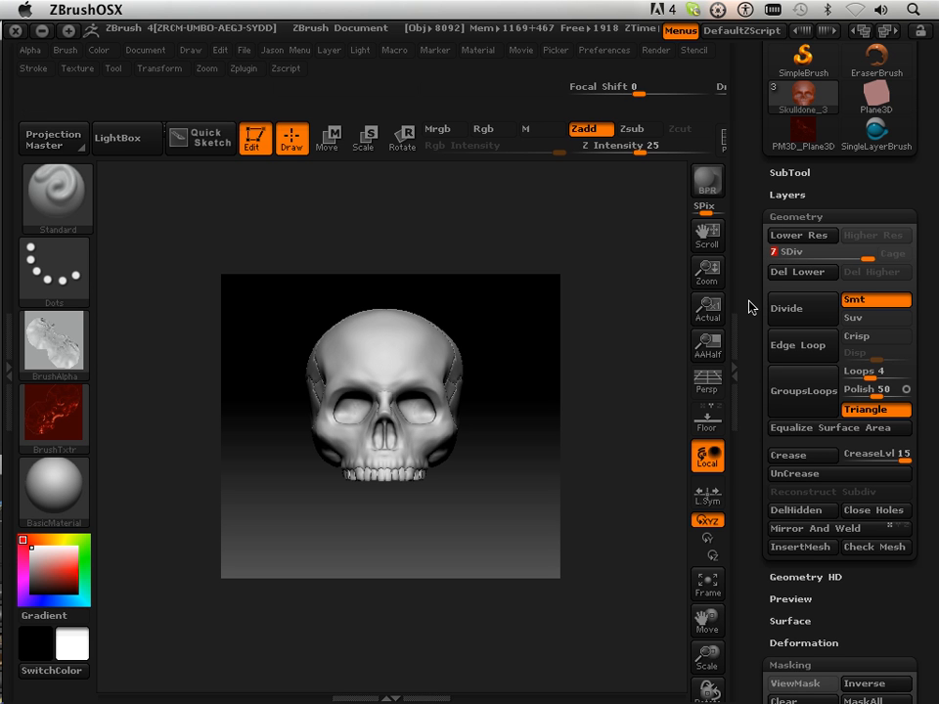
Step: Mask the skull by ambient occlusion and create an alpha from the mask
drag(751, 307, 754, 166)
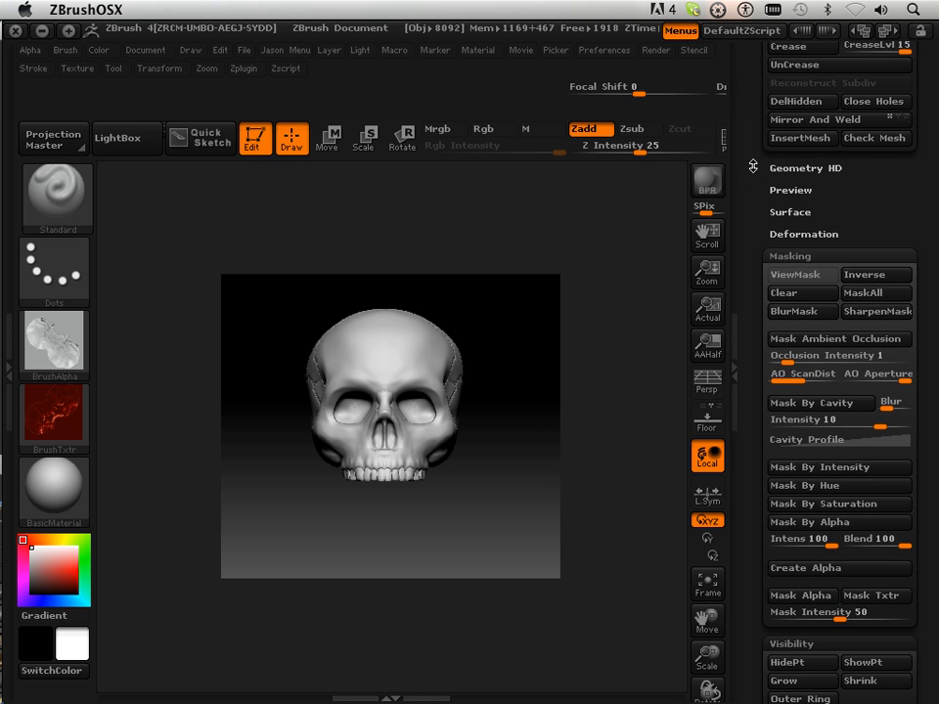
click(828, 340)
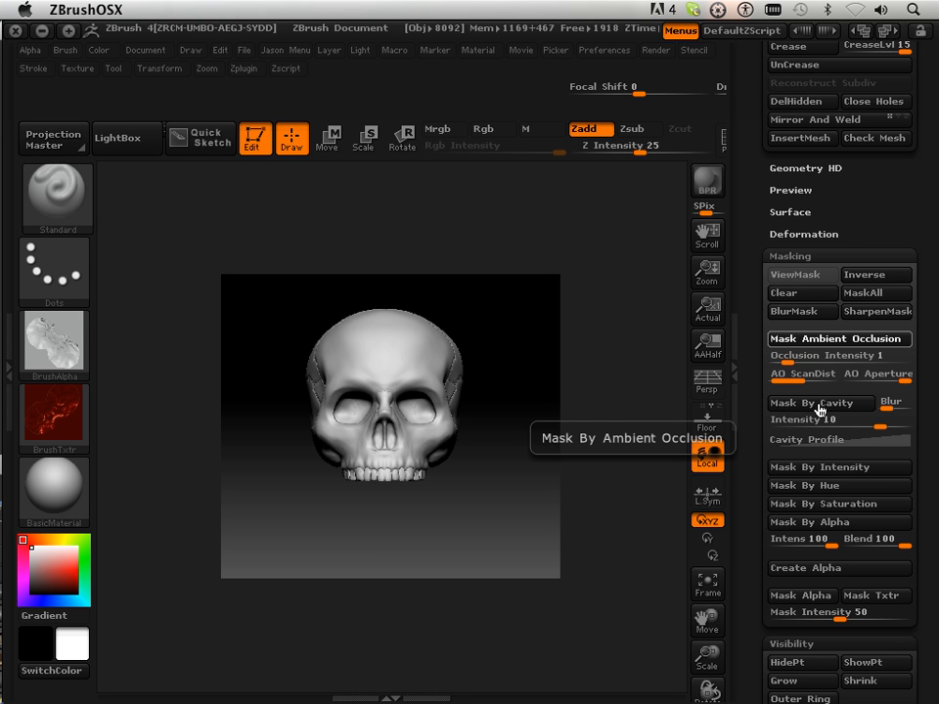
click(834, 578)
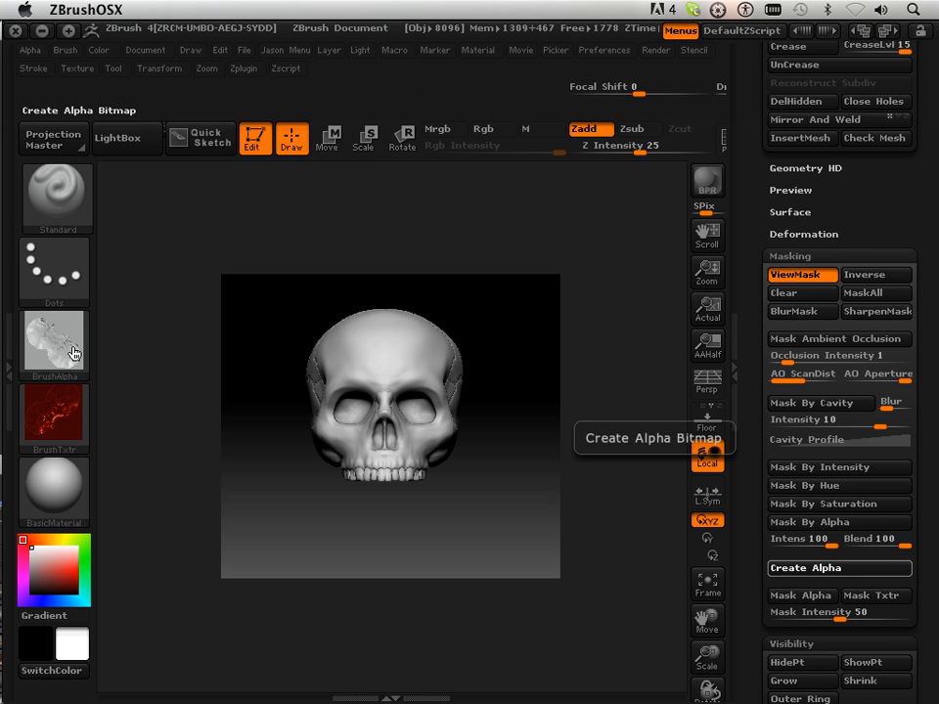
mouse_move(74, 352)
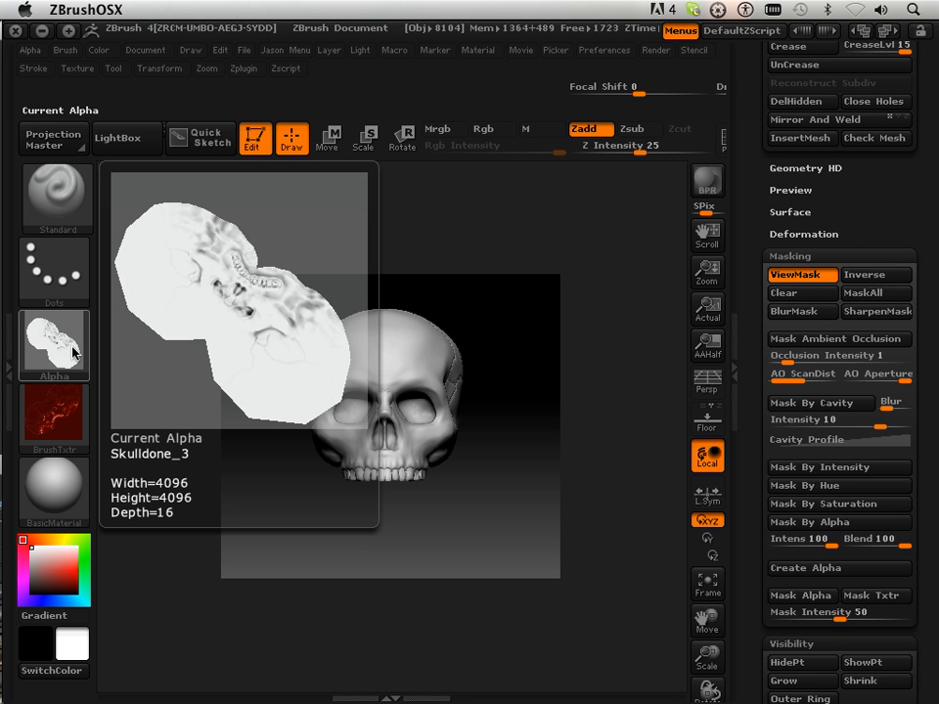
Step: Flip the ambient occlusion alpha vertically and export it as Skulldone_3_AO.tif in the 16-bit tif format
click(30, 50)
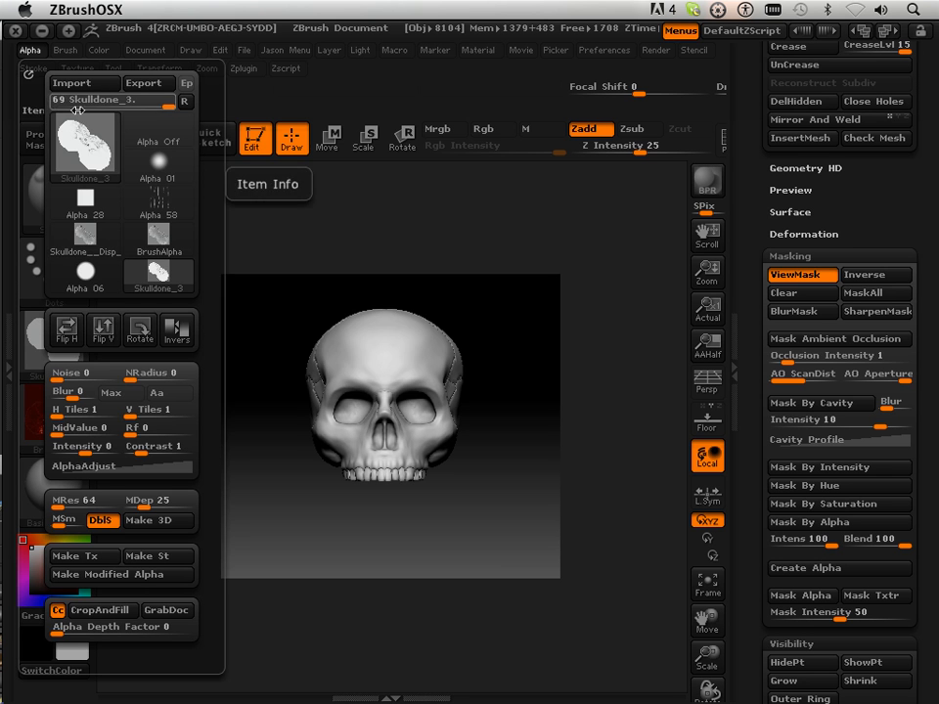
click(98, 337)
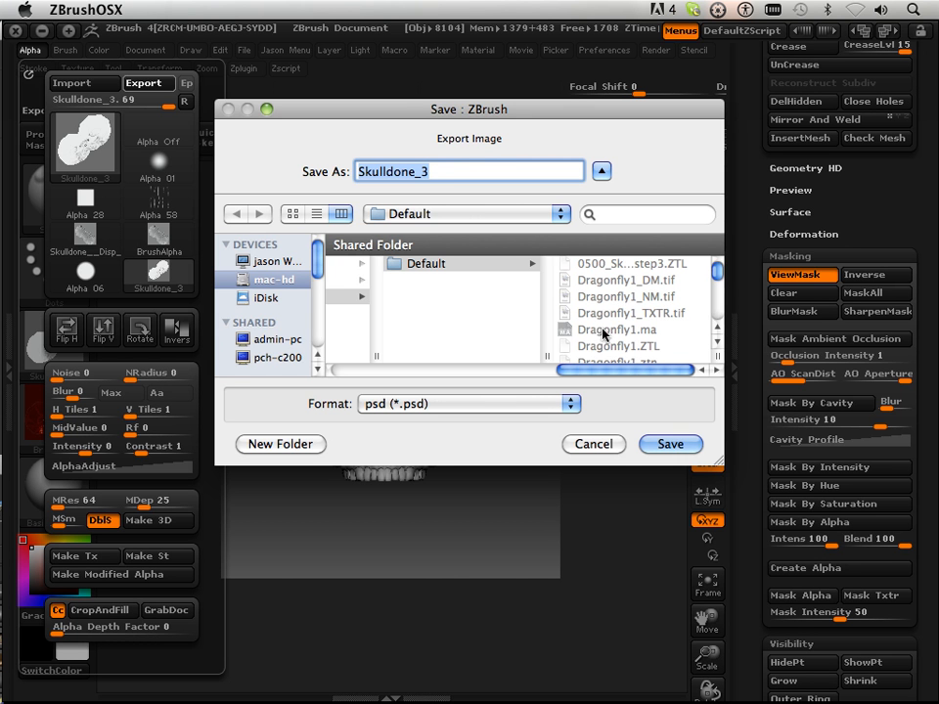
scroll(602, 330, down, 5)
drag(718, 274, 715, 309)
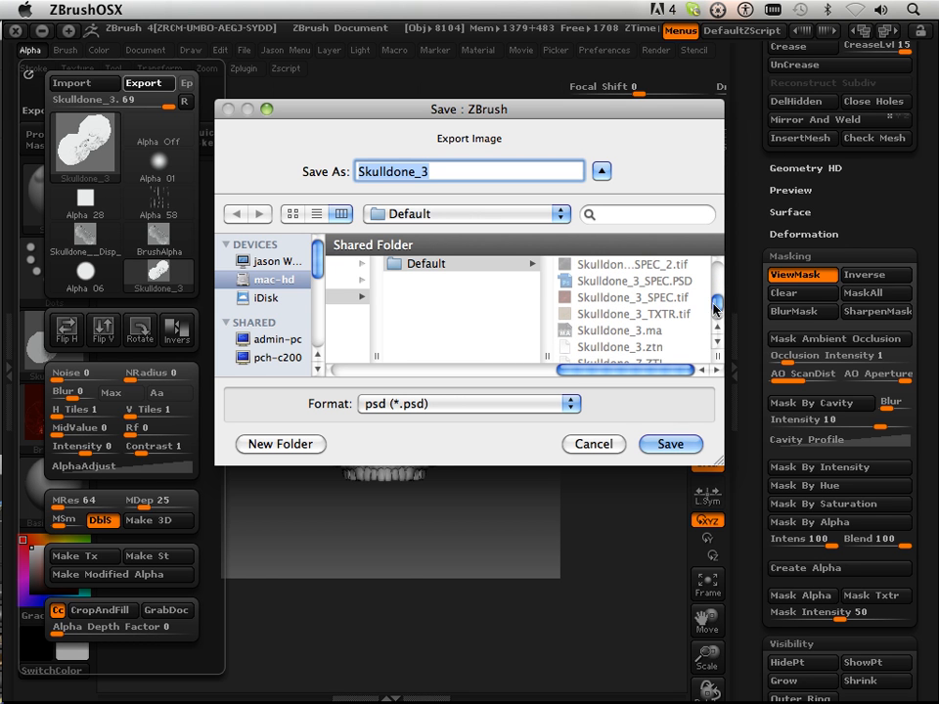
click(633, 314)
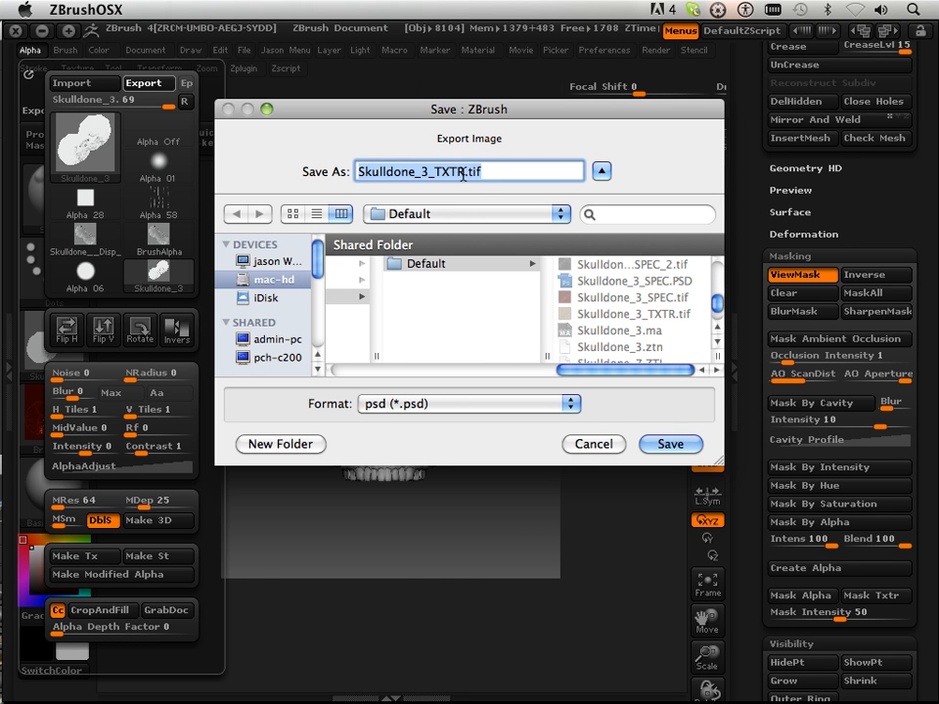
click(493, 407)
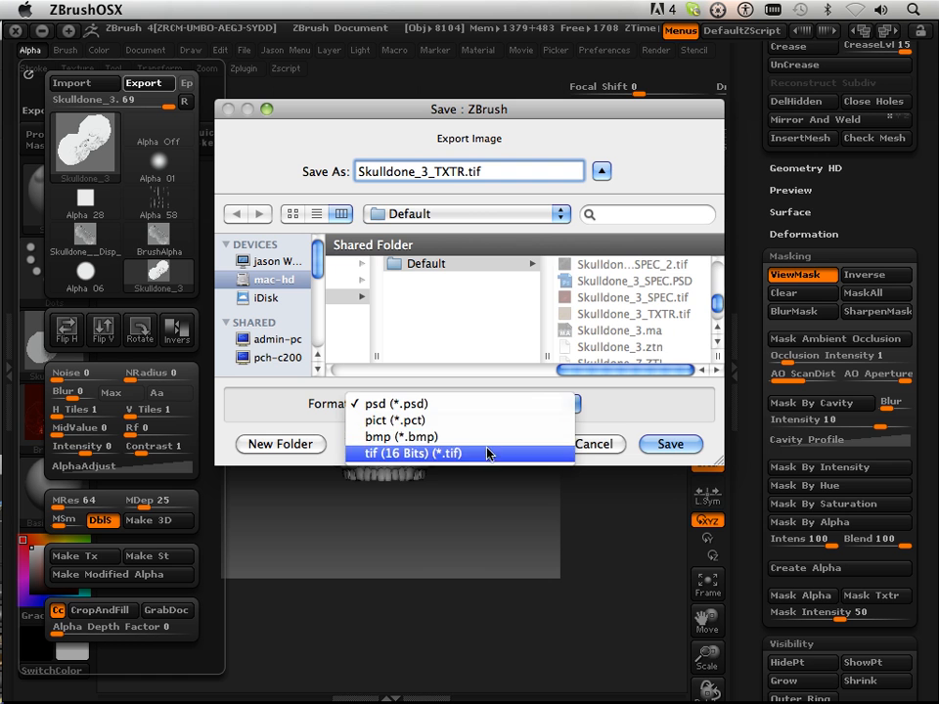
click(487, 453)
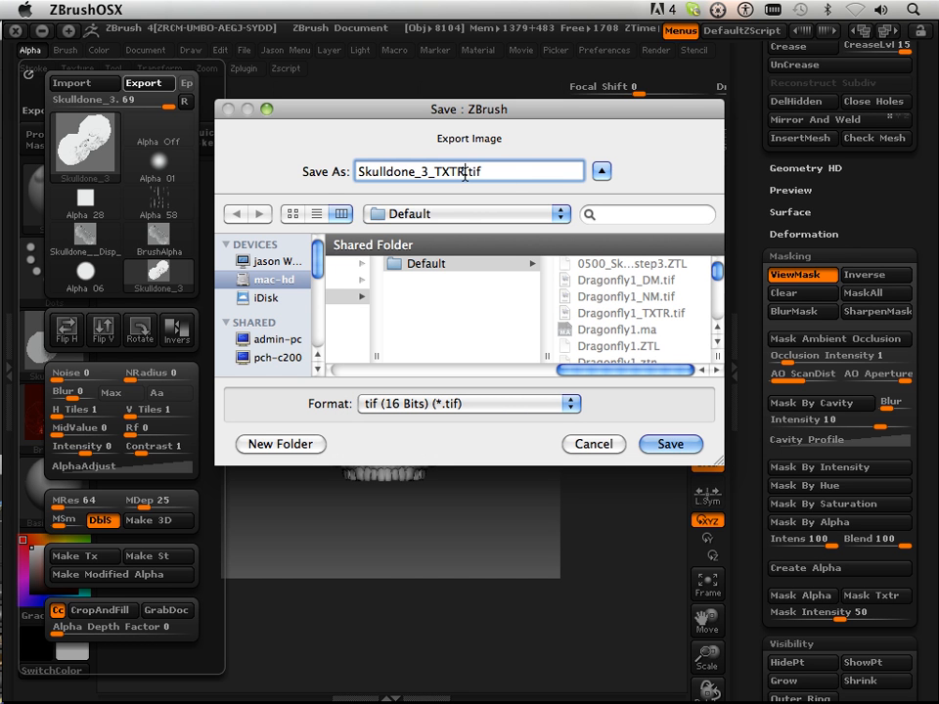
drag(465, 173, 441, 173)
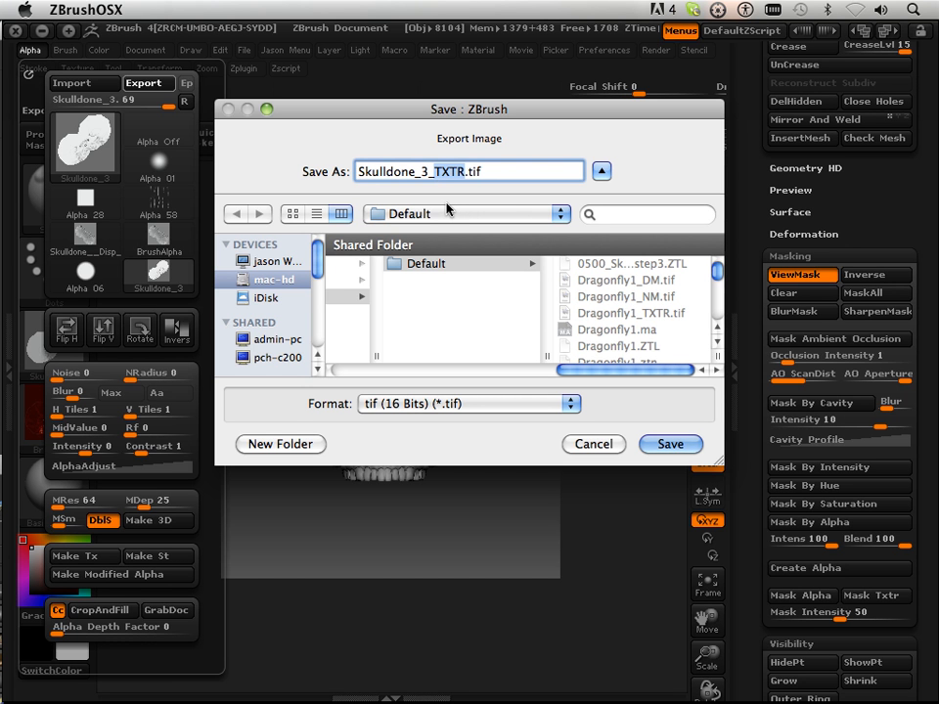
text(AO)
click(670, 444)
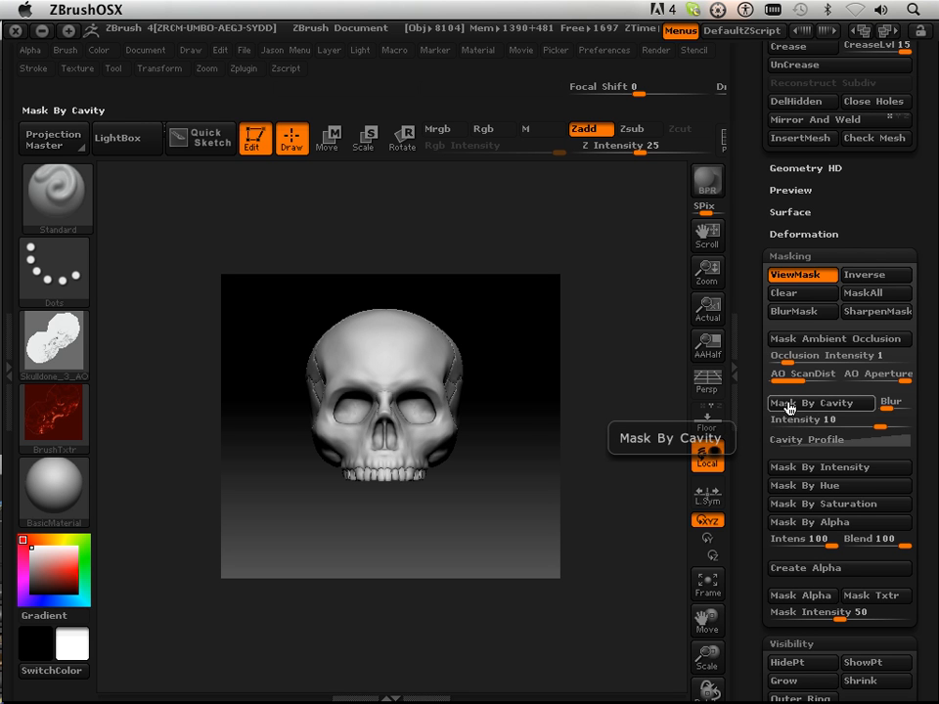
Step: Clear the existing mask, mask the skull by cavity, and create an alpha from the cavity mask
click(782, 294)
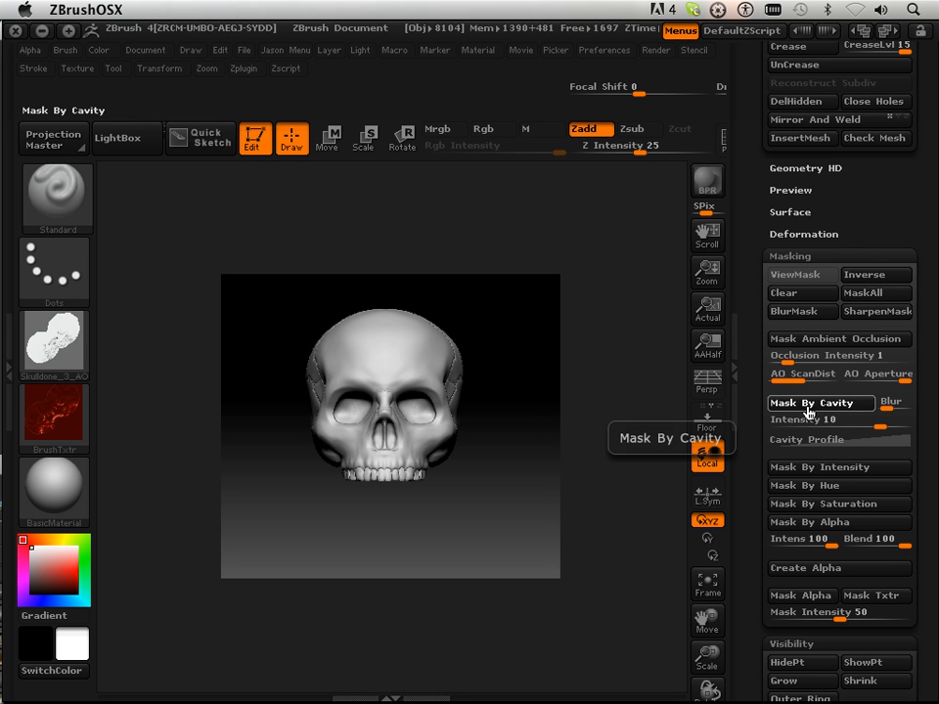
click(833, 570)
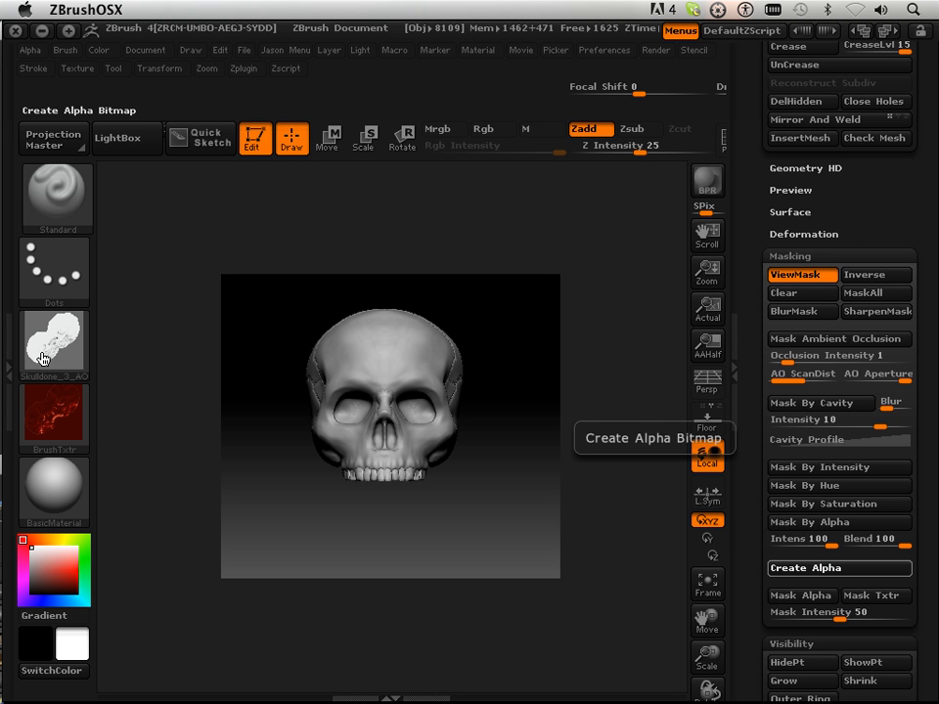
mouse_move(42, 359)
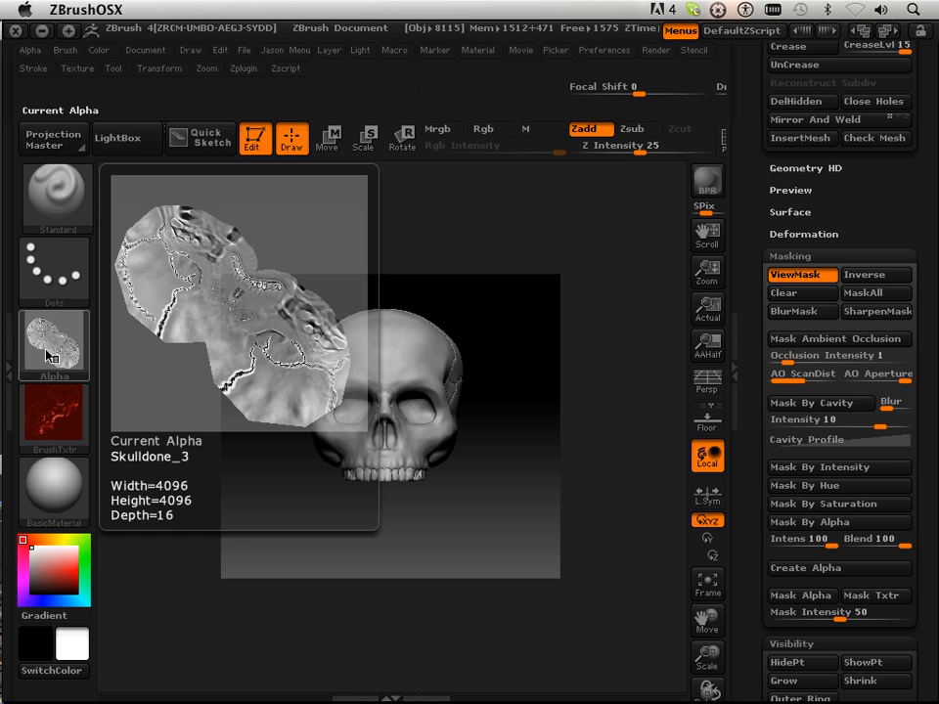
Step: Flip the cavity alpha vertically and start its export, taking the existing Skulldone_3_AO.TIF as the base file name
click(30, 49)
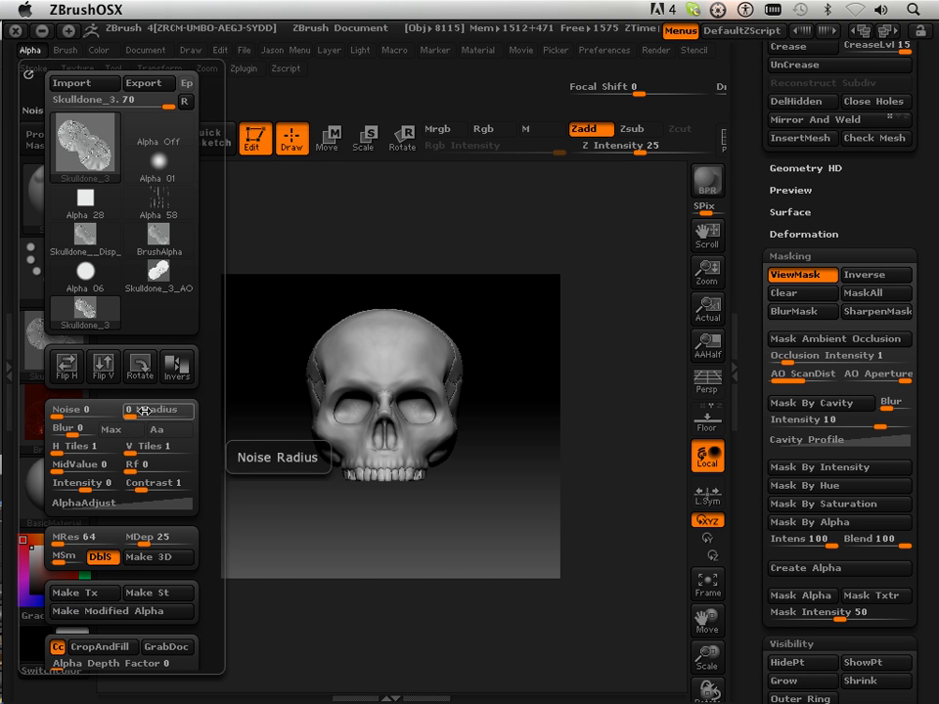
click(108, 376)
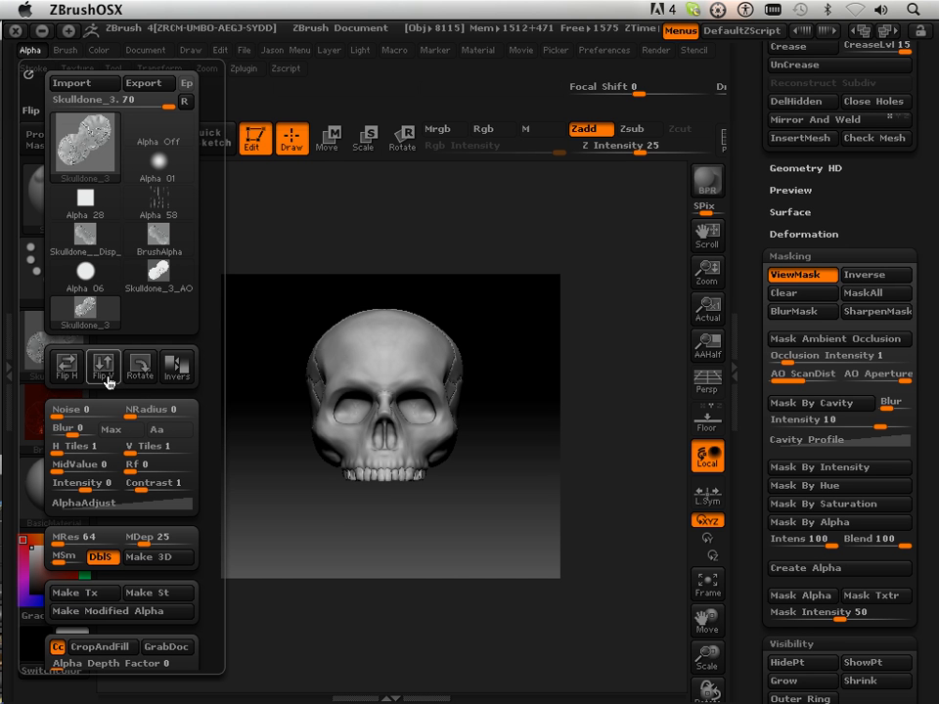
click(157, 92)
scroll(696, 276, down, 3)
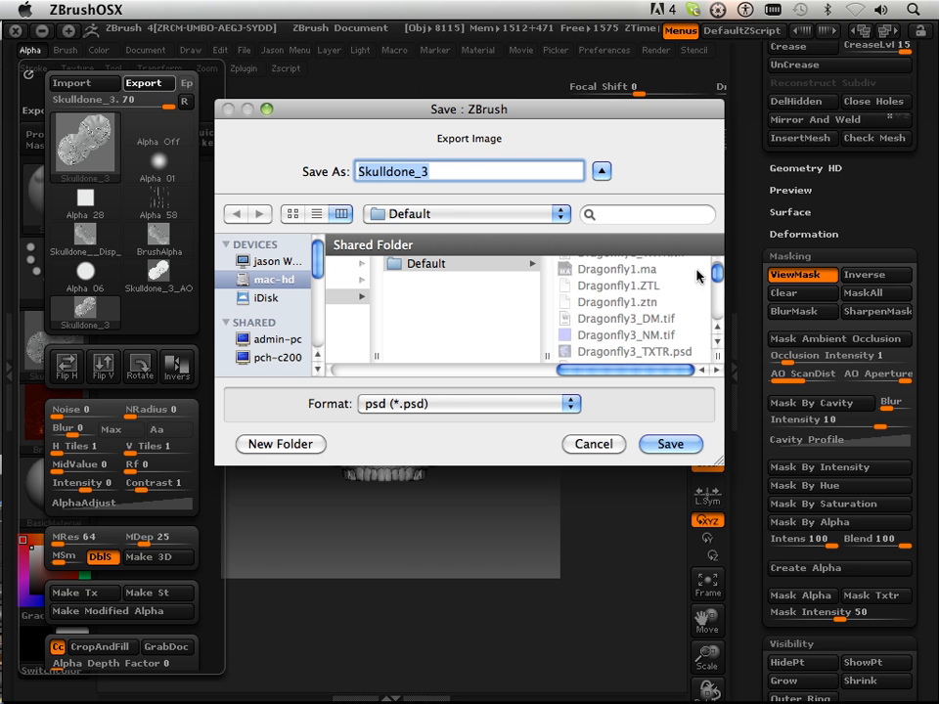
scroll(696, 277, down, 10)
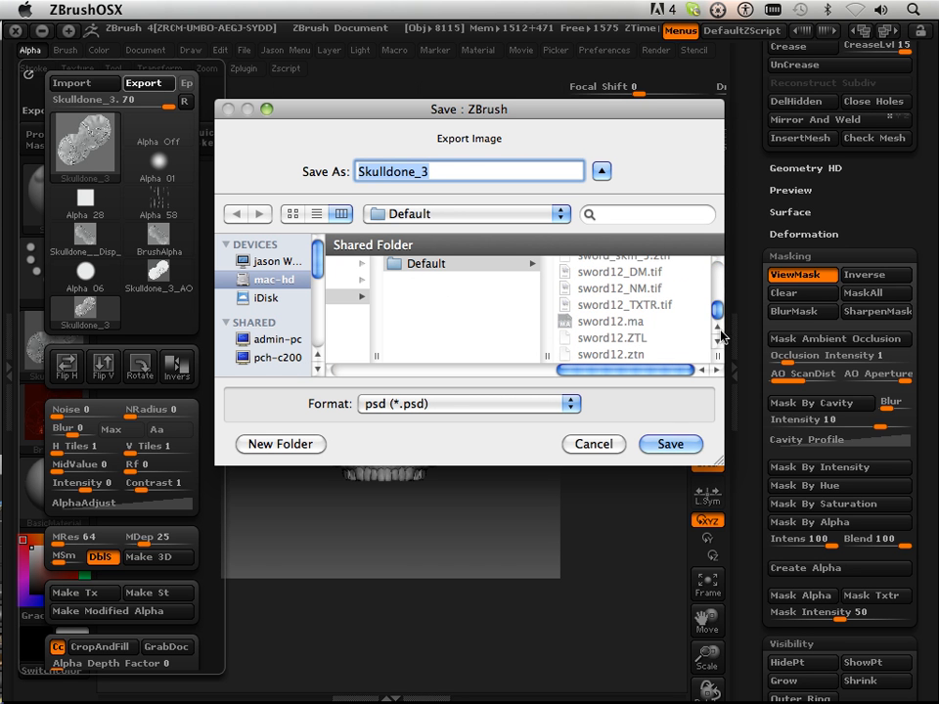
scroll(718, 313, up, 6)
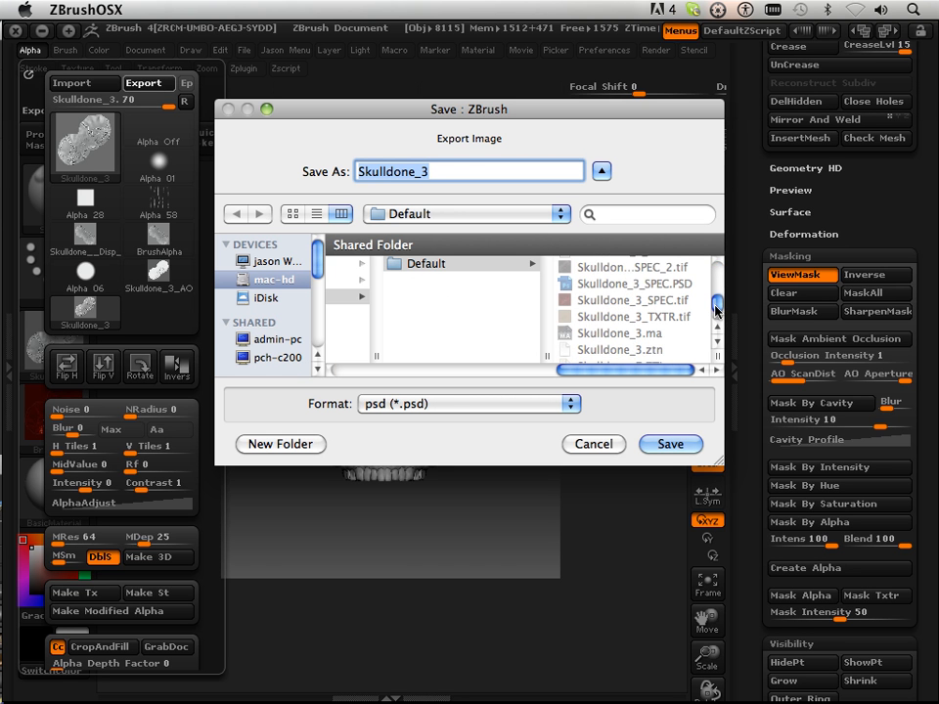
scroll(719, 313, up, 5)
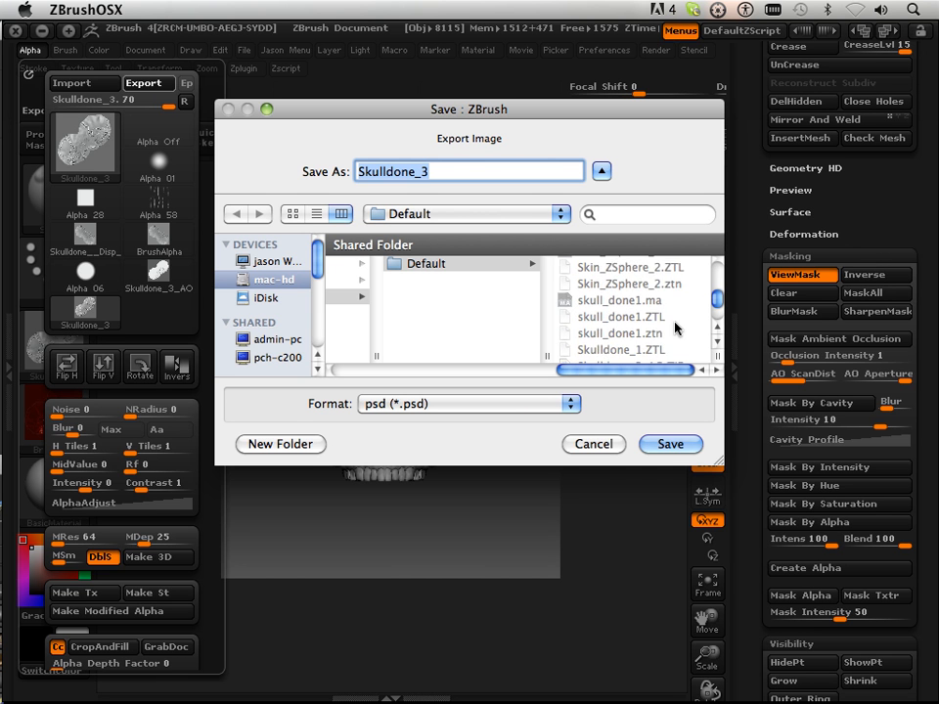
scroll(677, 328, down, 5)
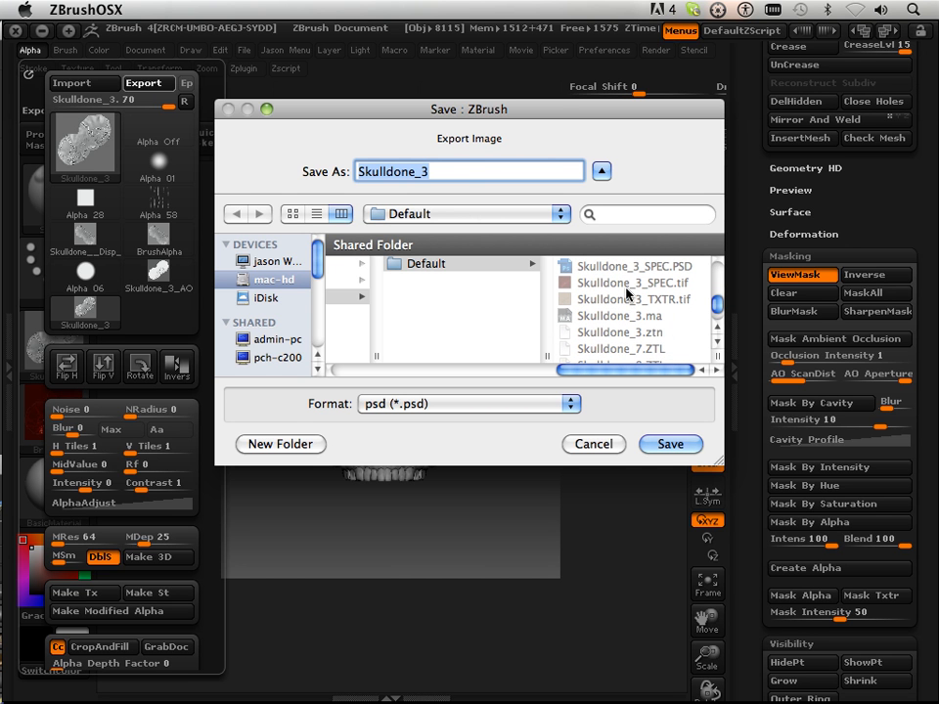
scroll(629, 298, up, 2)
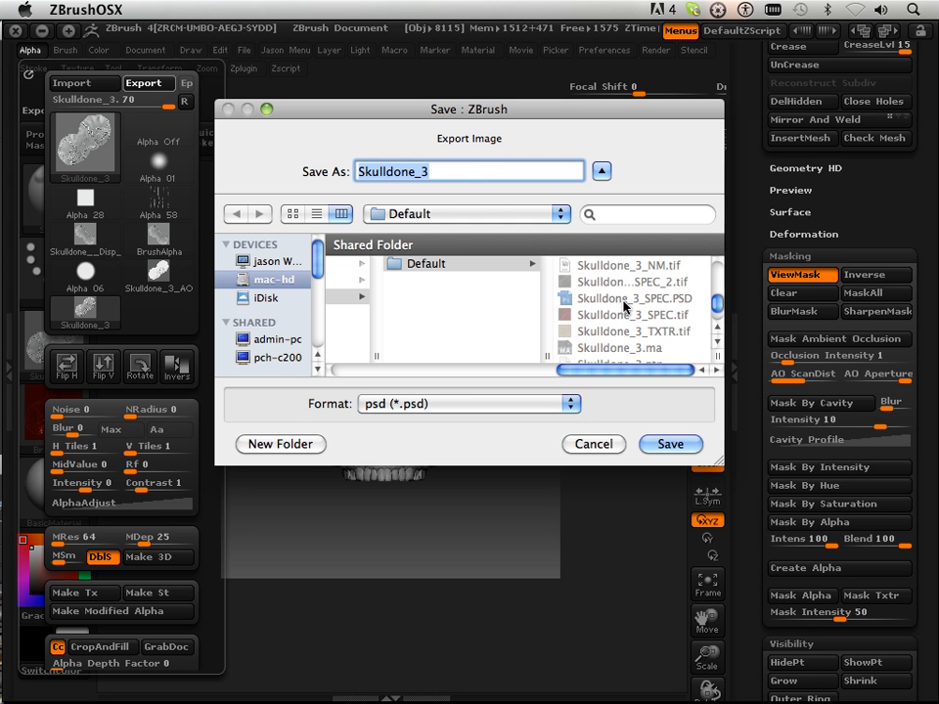
scroll(622, 305, up, 3)
click(626, 284)
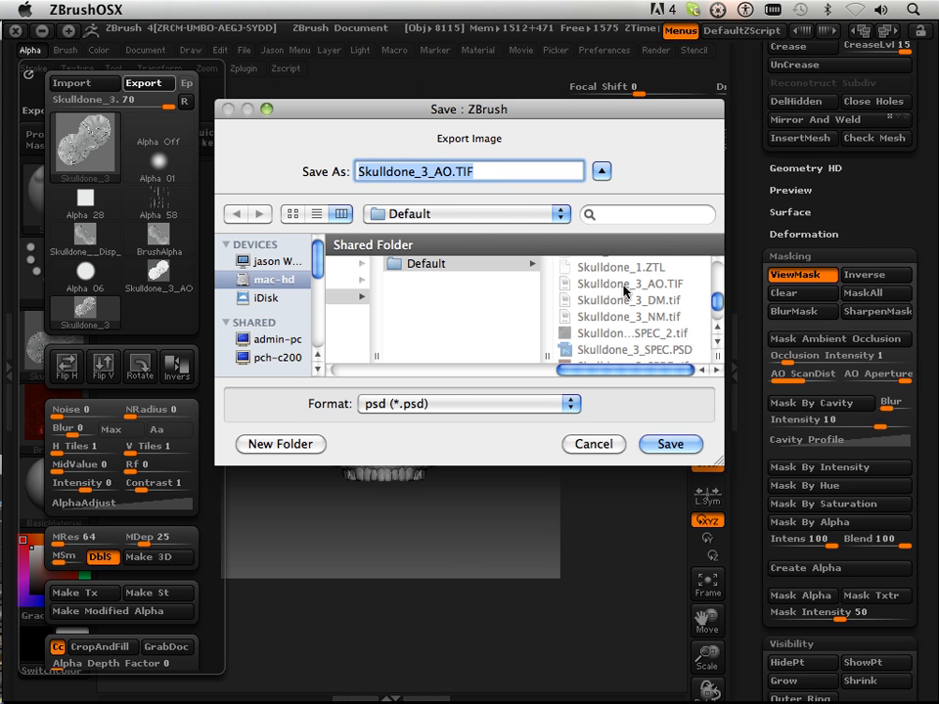
Step: Change the export name to Skulldone_3_cavity.TIF and save the alpha with the psd format
click(446, 177)
key(BackSpace)
key(BackSpace)
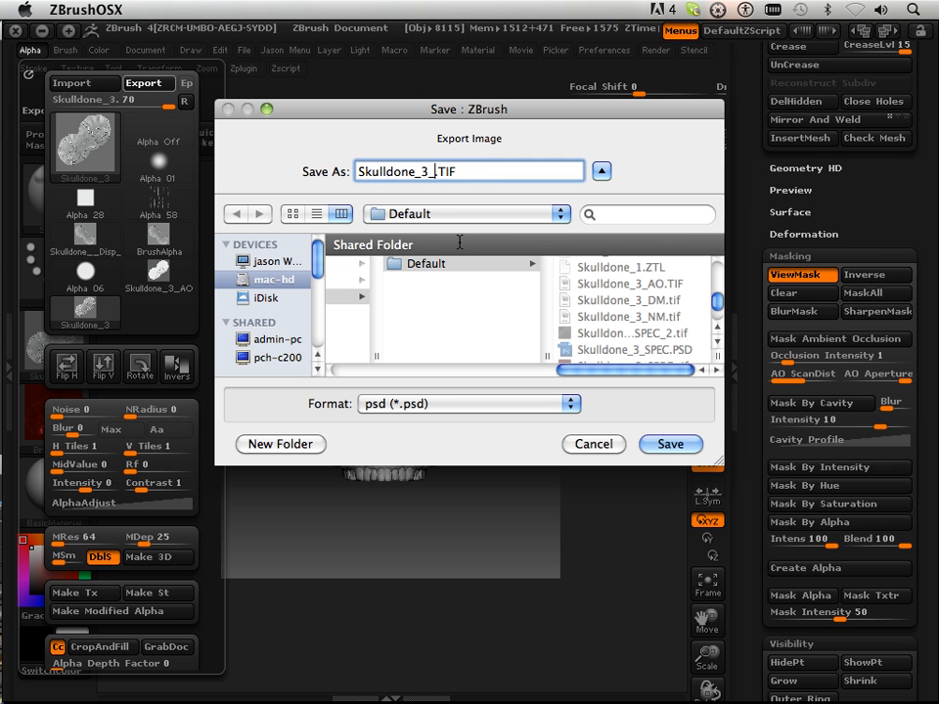
text(cavity)
key(Return)
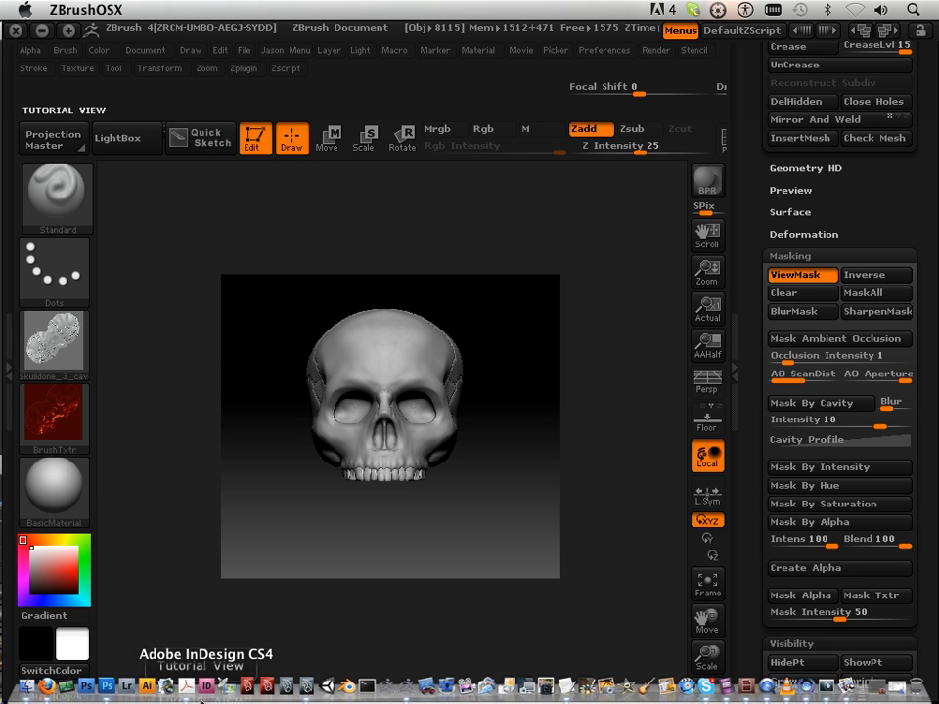
Step: Switch to Maya and arrange the Hypershade alongside the Finder window showing the Default project folder
click(306, 686)
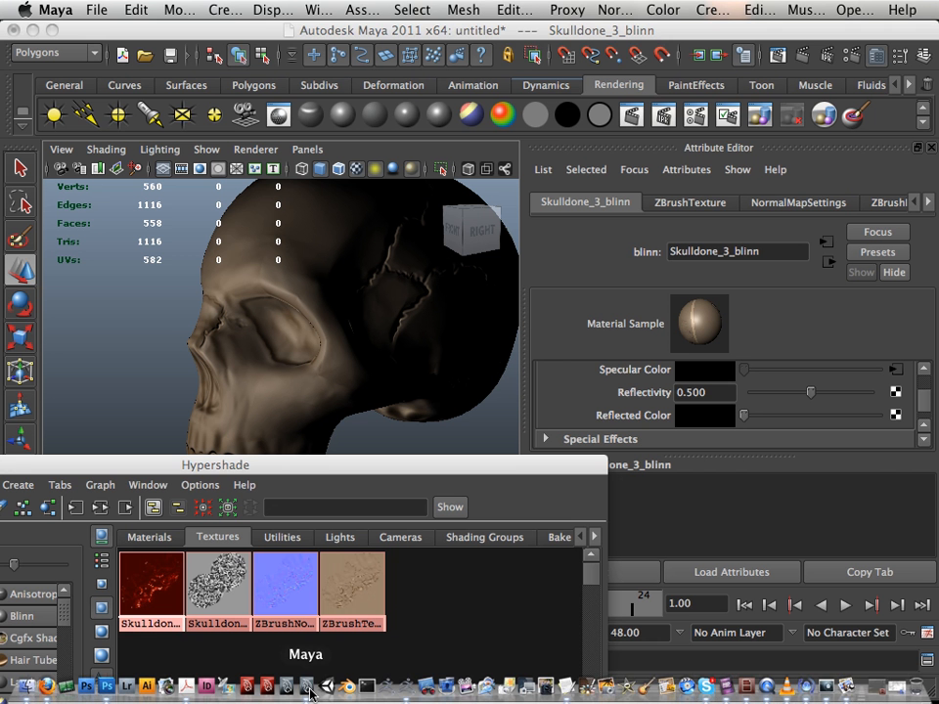
right_click(25, 687)
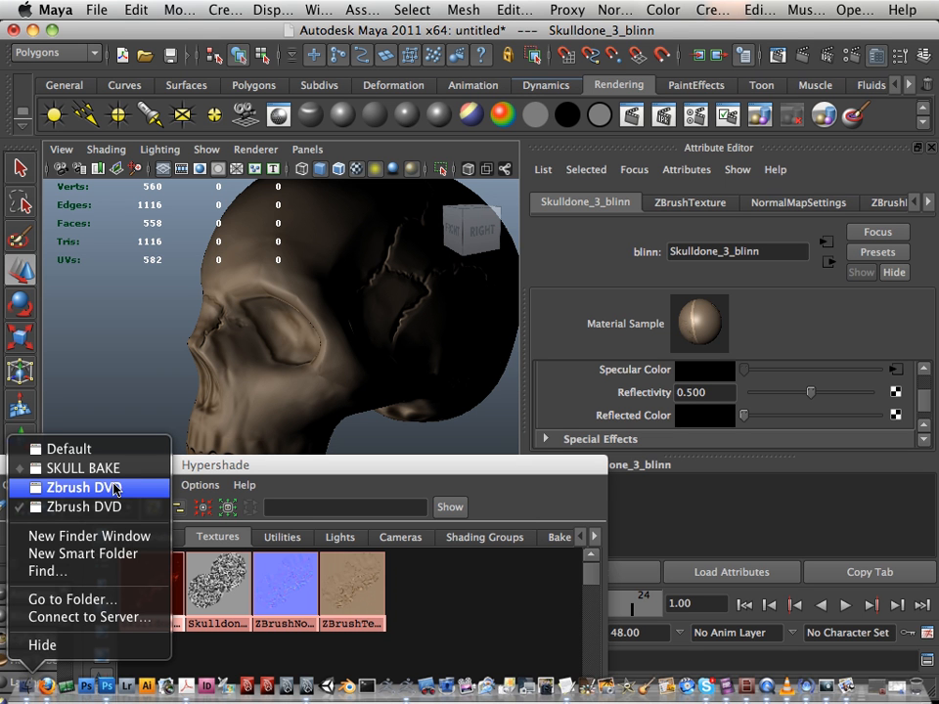
click(112, 450)
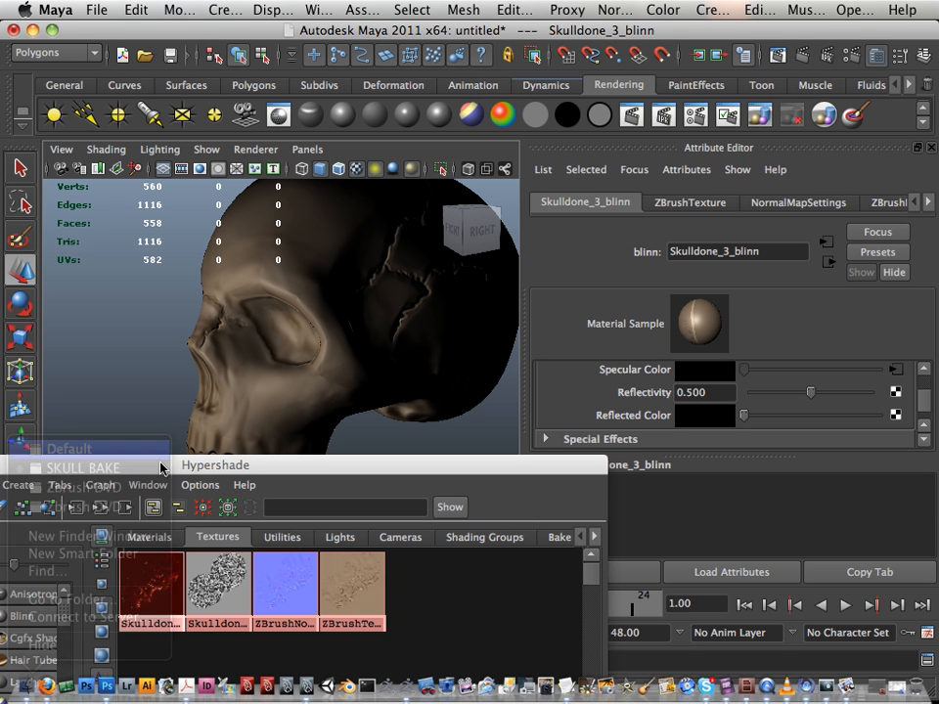
drag(534, 640, 598, 229)
drag(314, 469, 205, 255)
drag(598, 212, 454, 197)
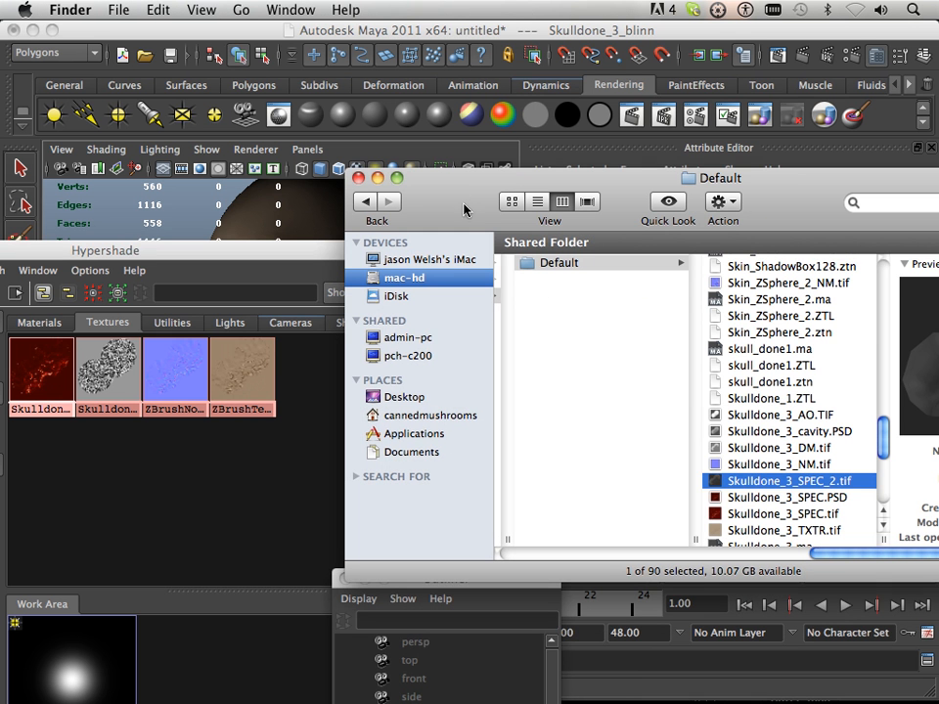
Step: Import Skulldone_3_cavity.PSD from the Default folder into the Hypershade as a texture
click(785, 431)
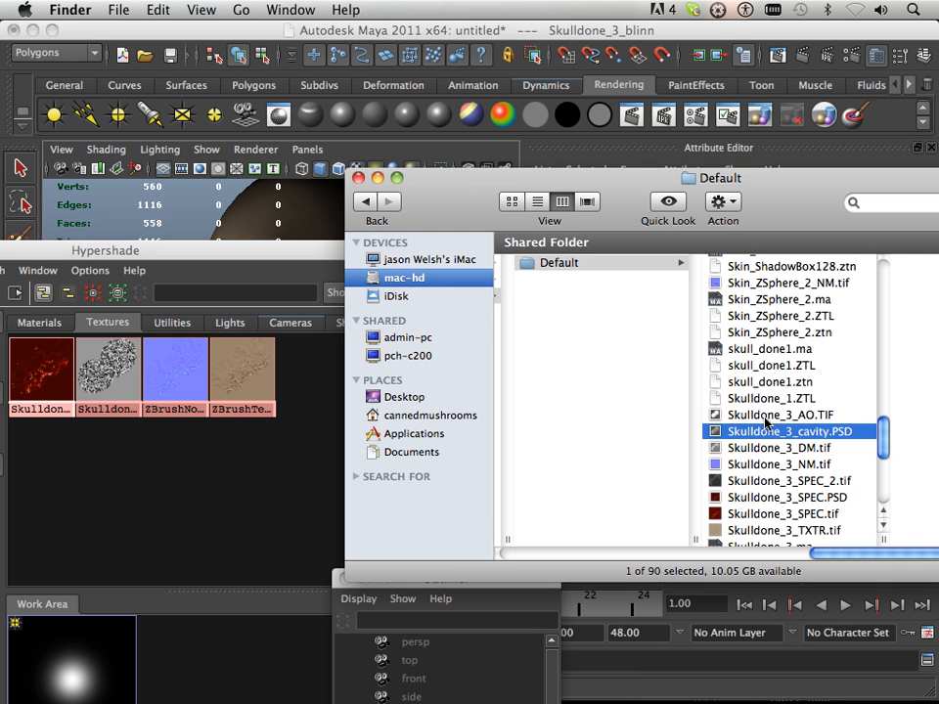
right_click(741, 419)
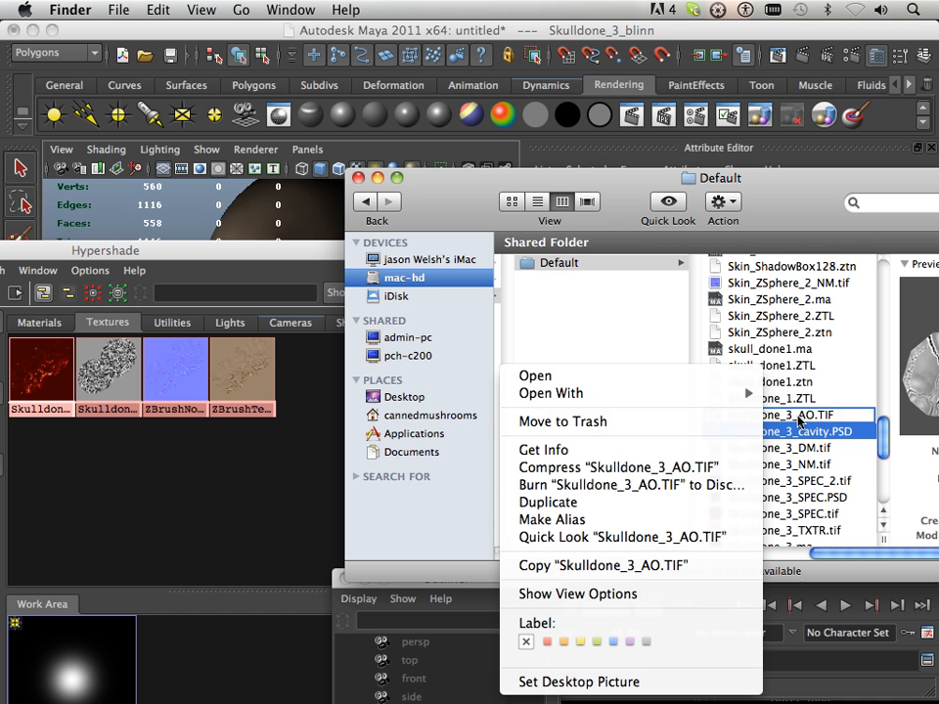
click(799, 417)
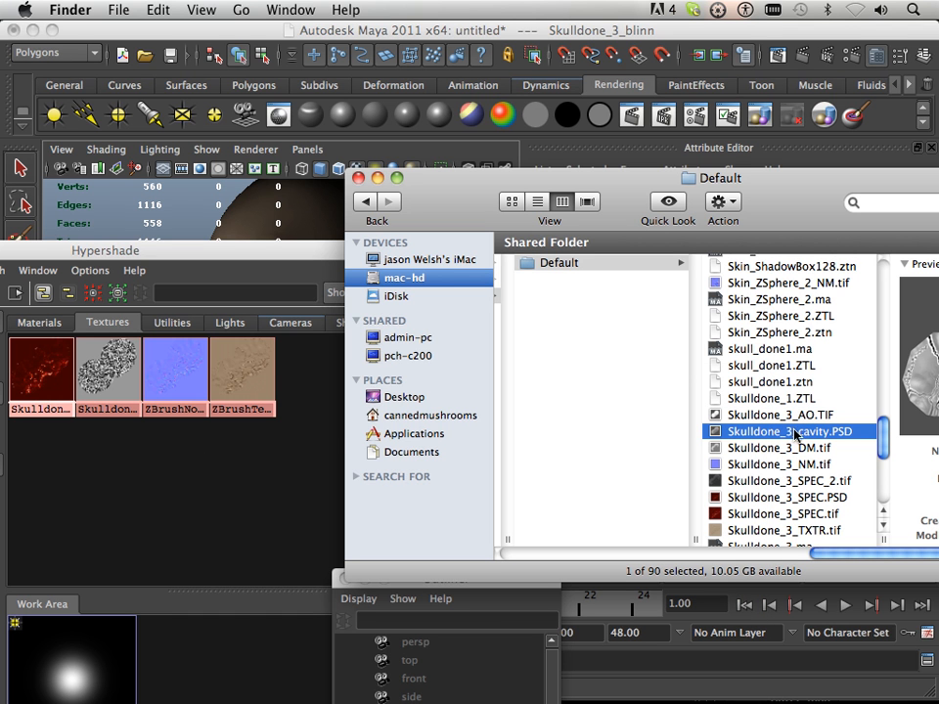
drag(743, 431, 283, 461)
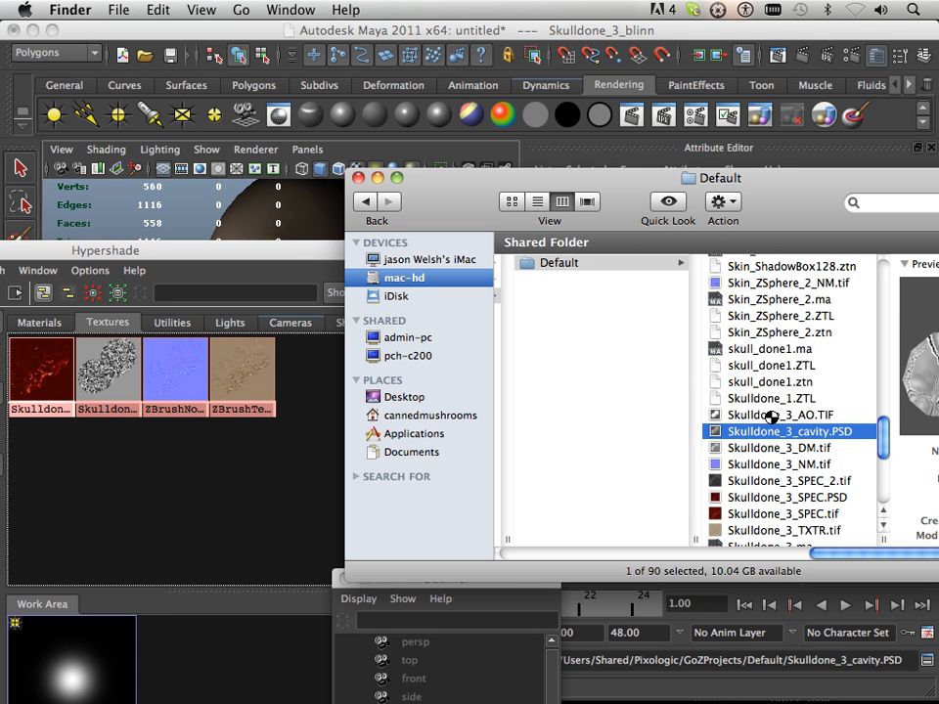
Step: Import Skulldone_3_AO.TIF from the Default folder into the Hypershade as a texture
click(763, 415)
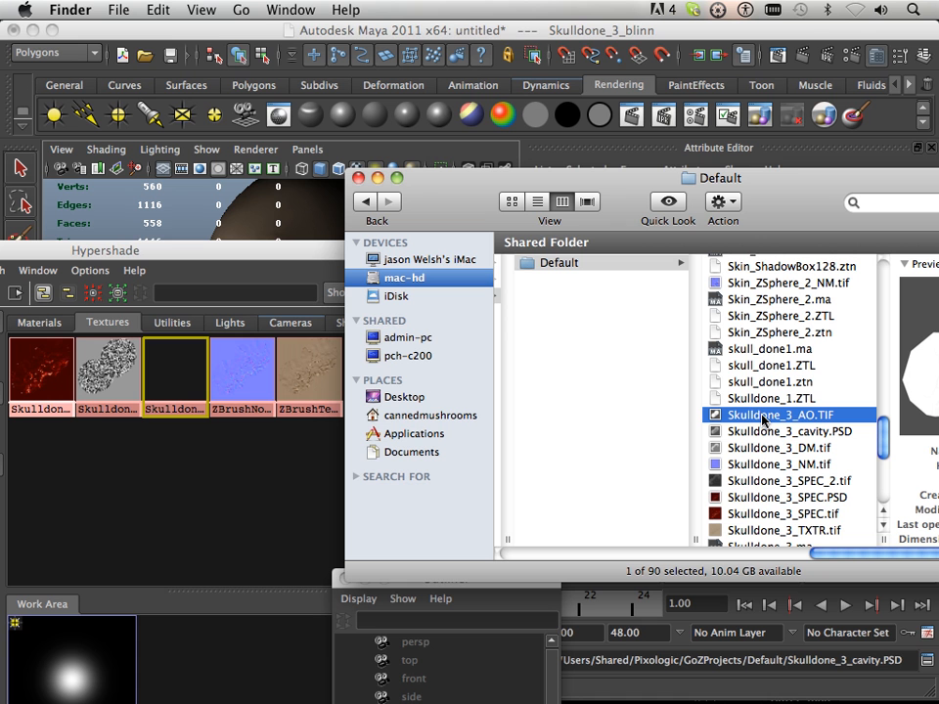
drag(762, 418, 304, 475)
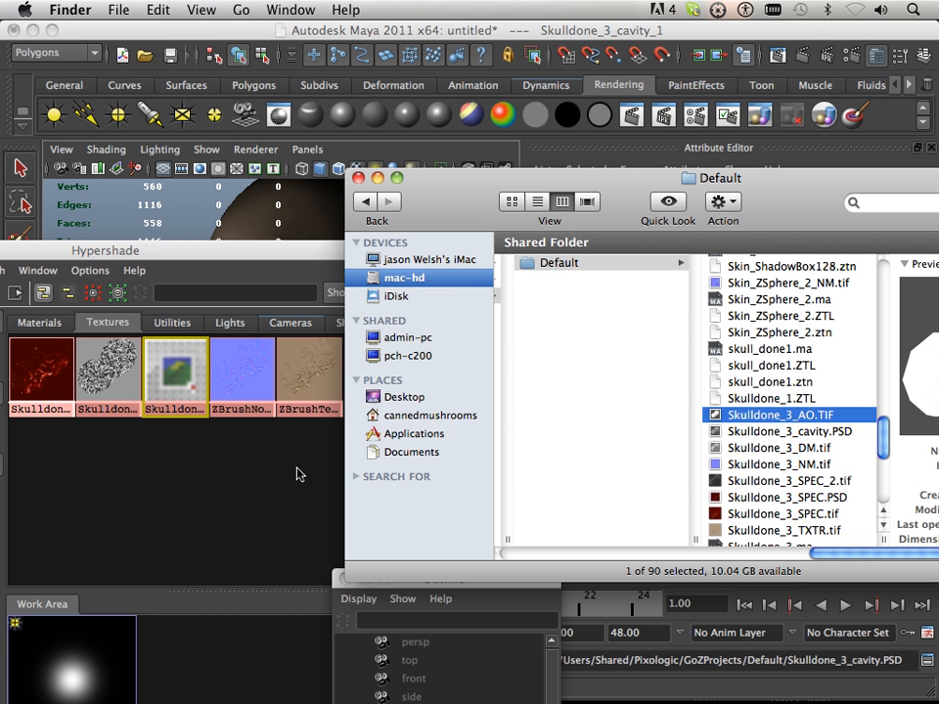
click(298, 474)
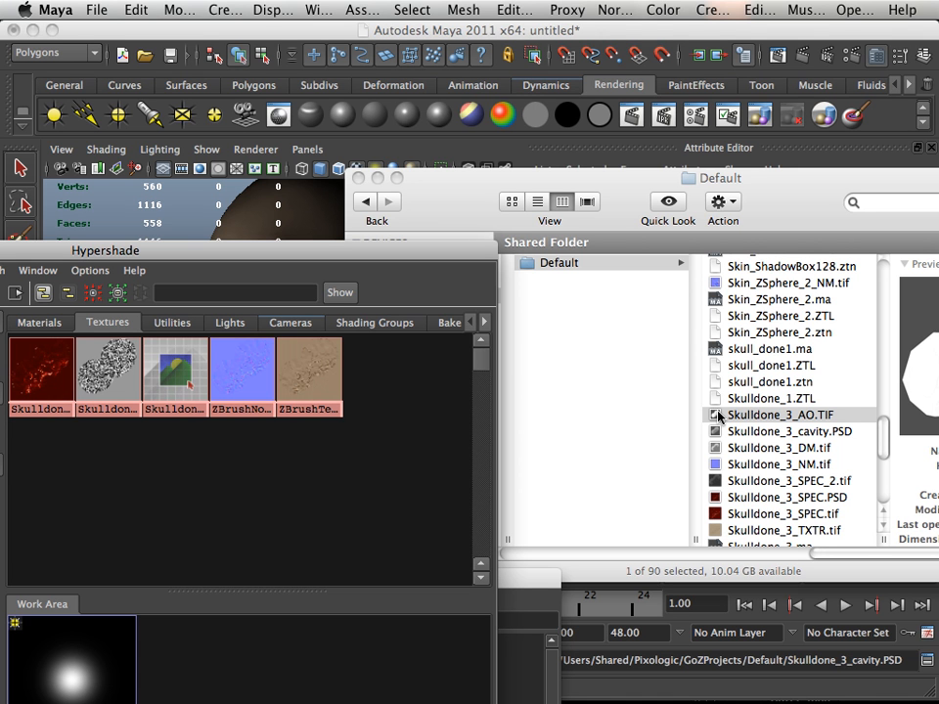
drag(719, 417, 360, 459)
drag(722, 415, 176, 383)
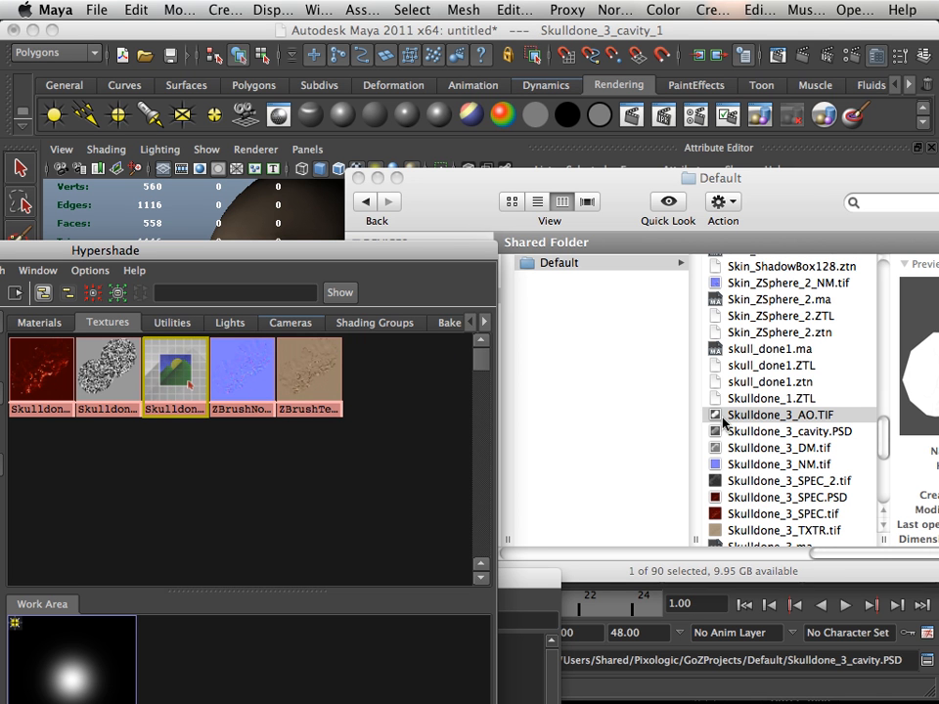
drag(722, 414, 200, 488)
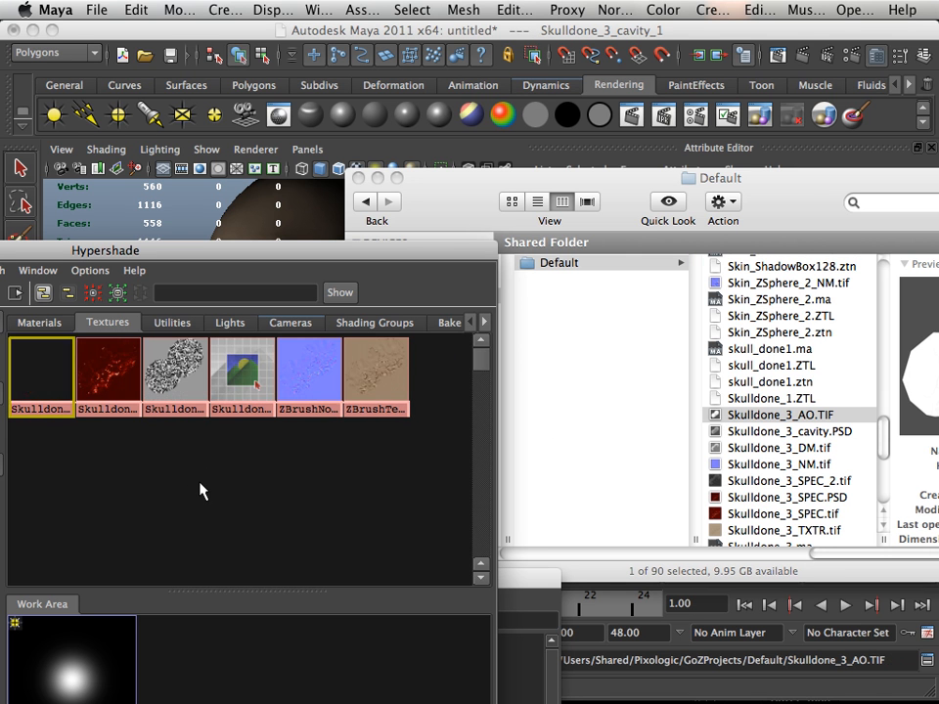
Step: Clear the Finder window out of the way and show the attributes of the imported cavity and AO textures
drag(472, 202, 323, 634)
click(251, 372)
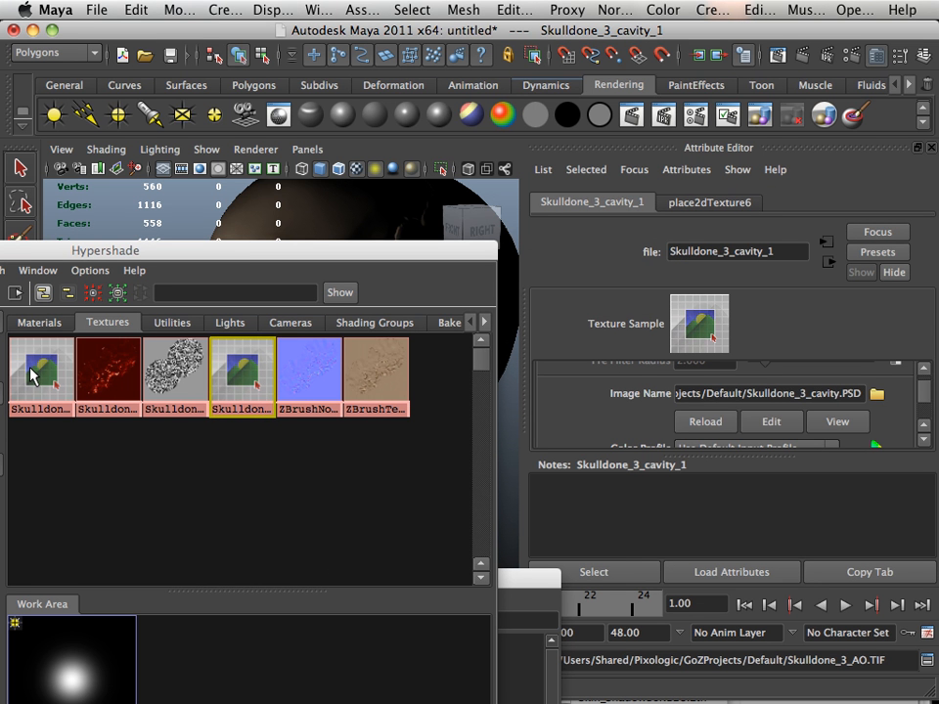
click(39, 376)
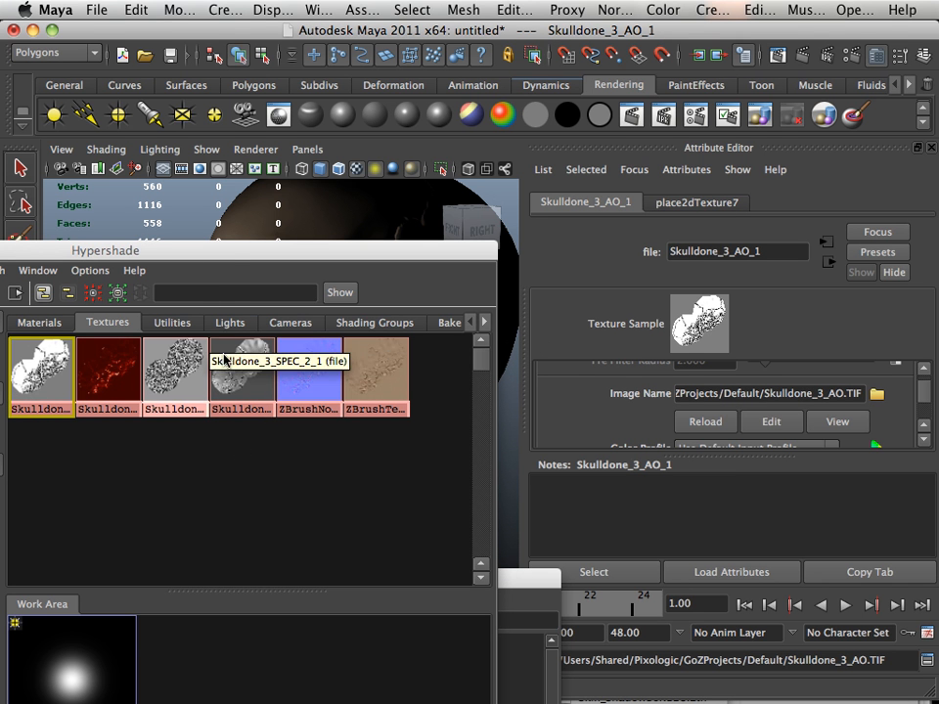
Step: Select the skull and connect the Skulldone_3_AO_1 texture to the Diffuse attribute of its Skulldone_3_blinn material
drag(224, 253, 223, 333)
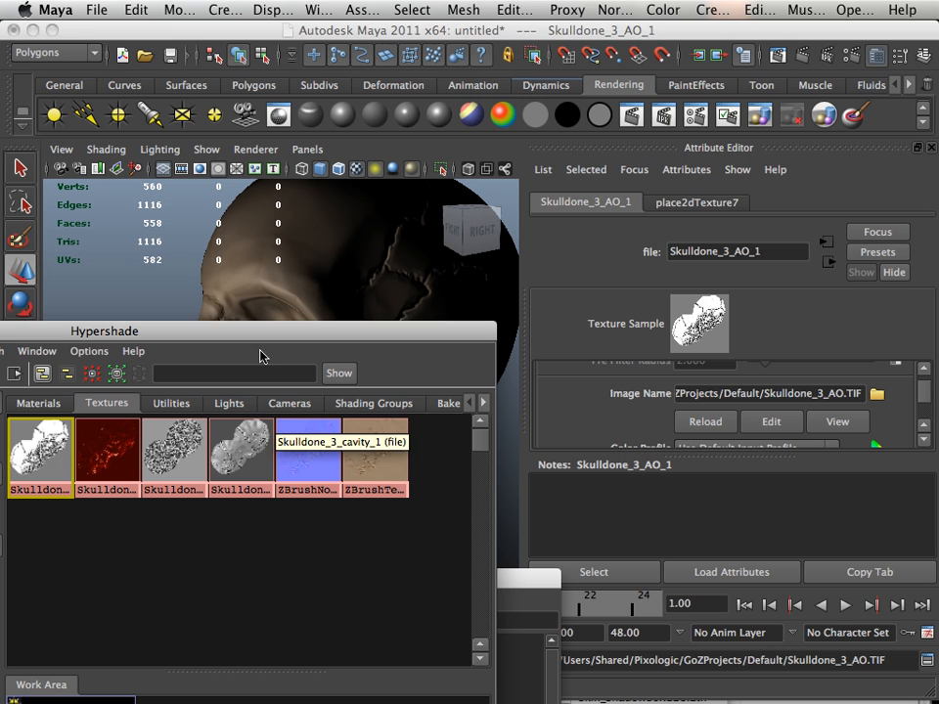
click(265, 270)
click(262, 274)
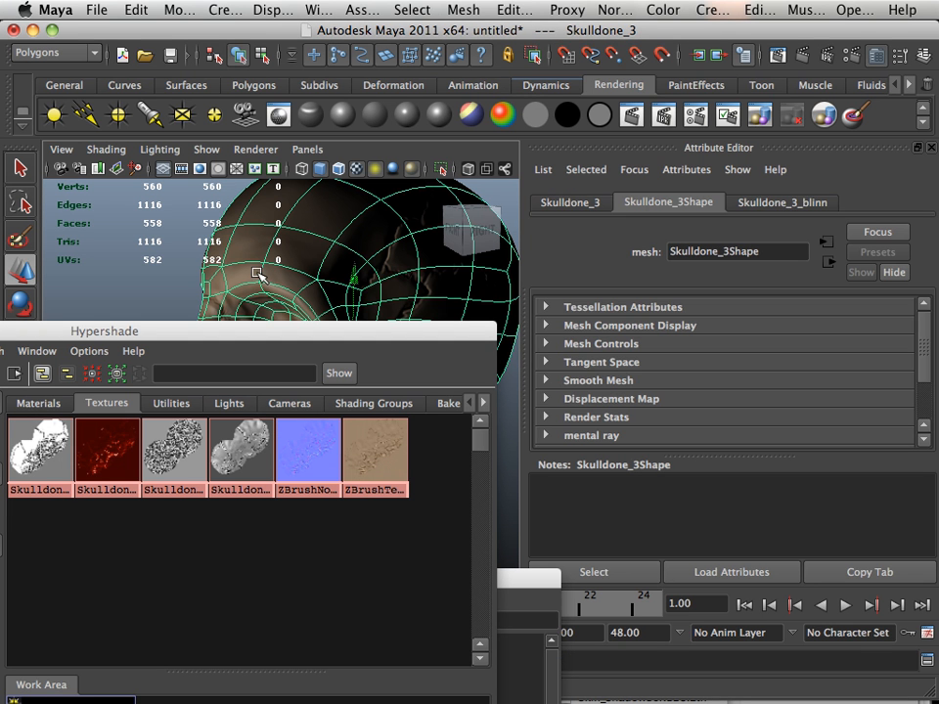
click(782, 203)
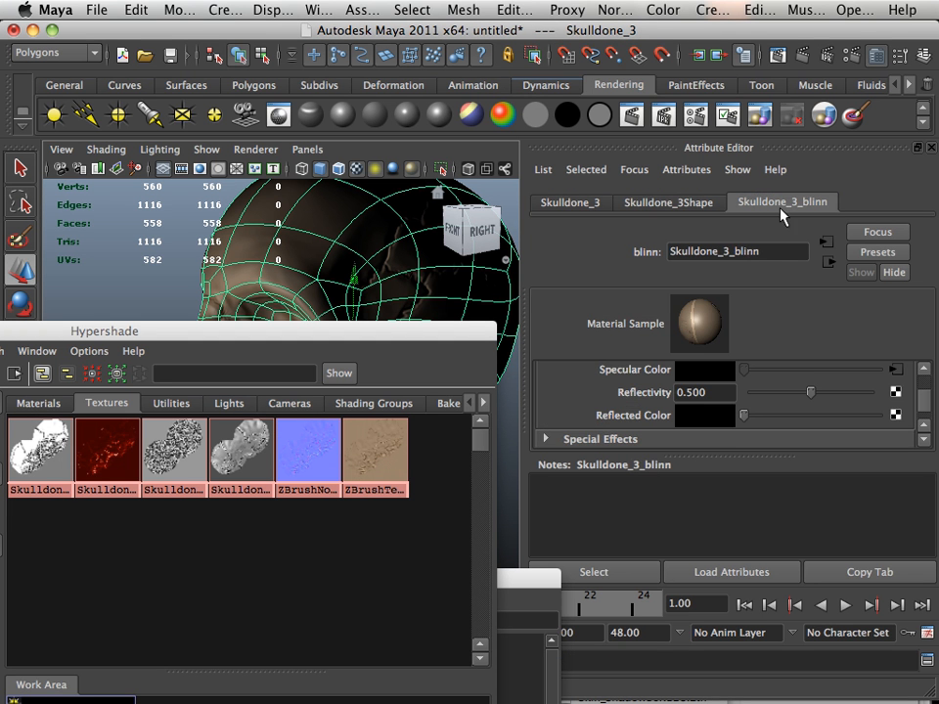
scroll(682, 396, down, 1)
scroll(682, 396, down, 1)
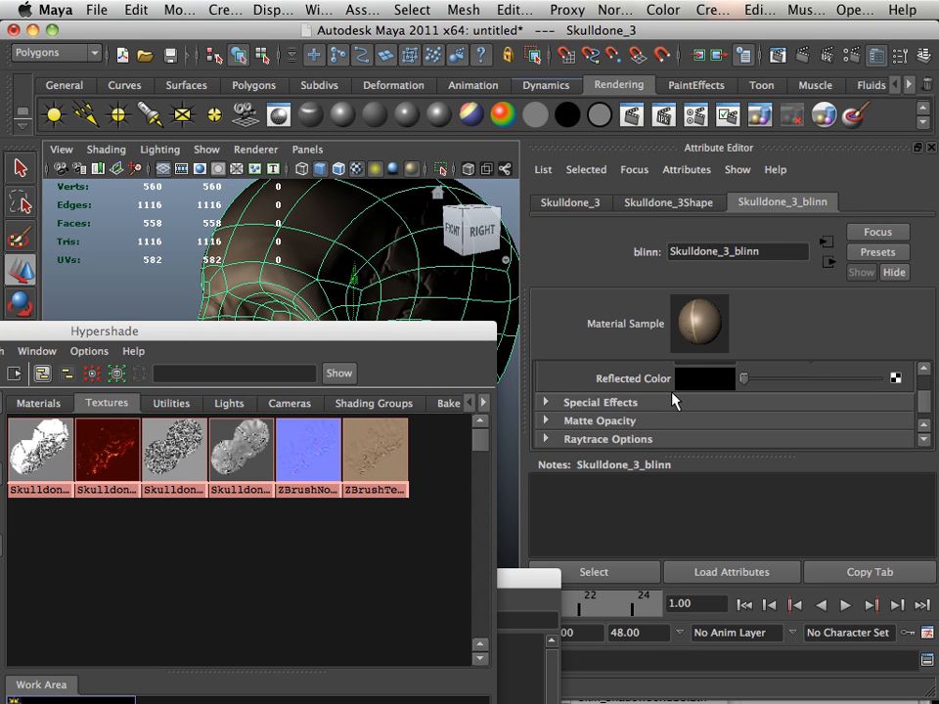
scroll(675, 396, up, 5)
scroll(674, 401, up, 4)
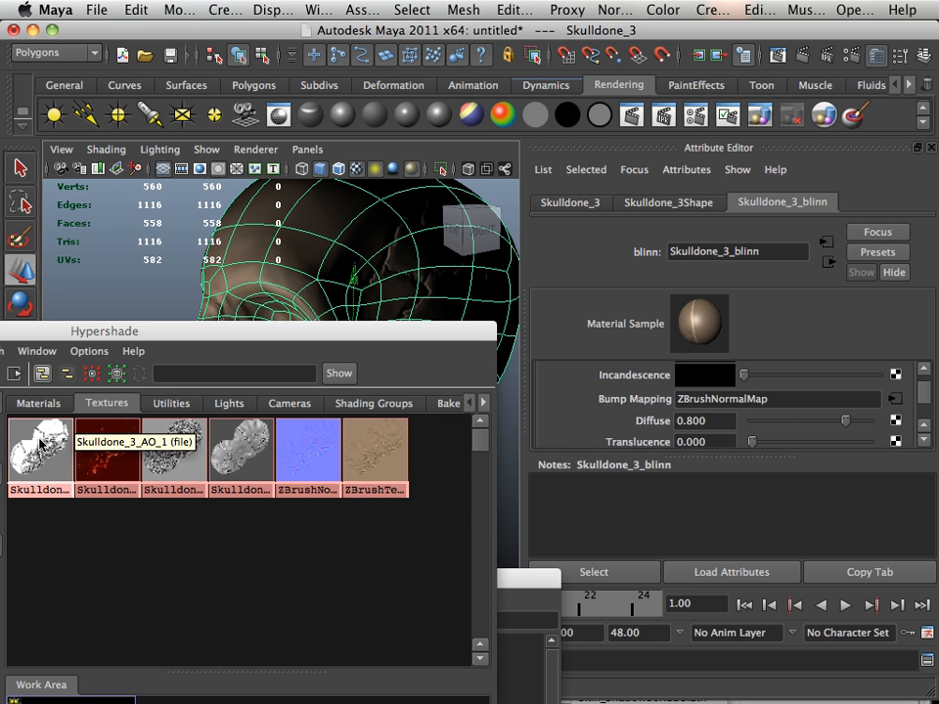
middle_drag(39, 442, 622, 430)
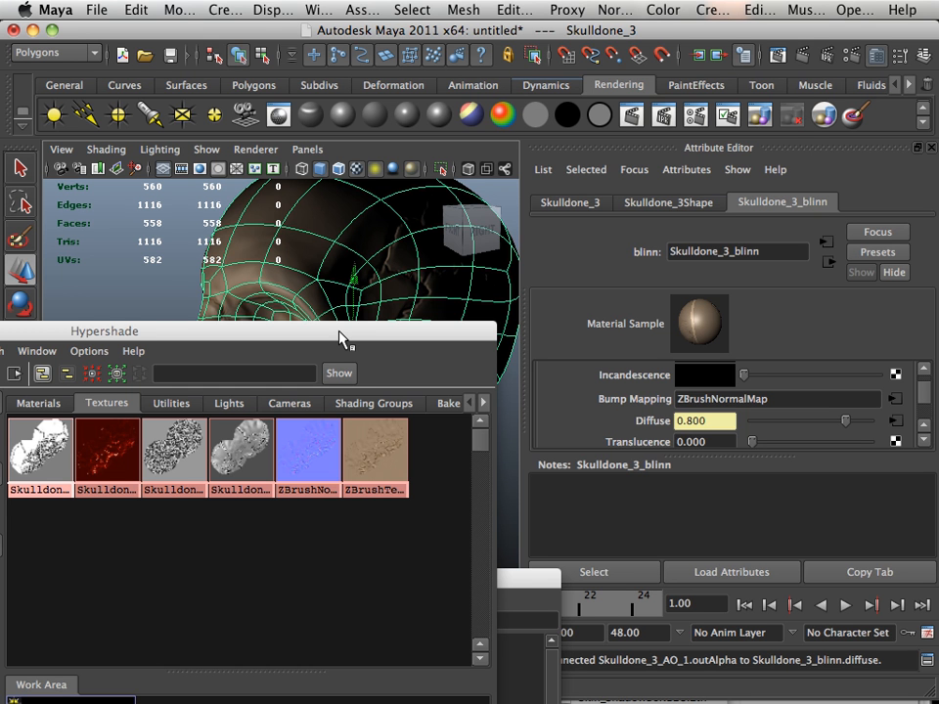
Step: Compare the shading around the skull's eye socket by breaking the AO texture's connection to the Diffuse of Skulldone_3_blinn
drag(341, 337, 316, 540)
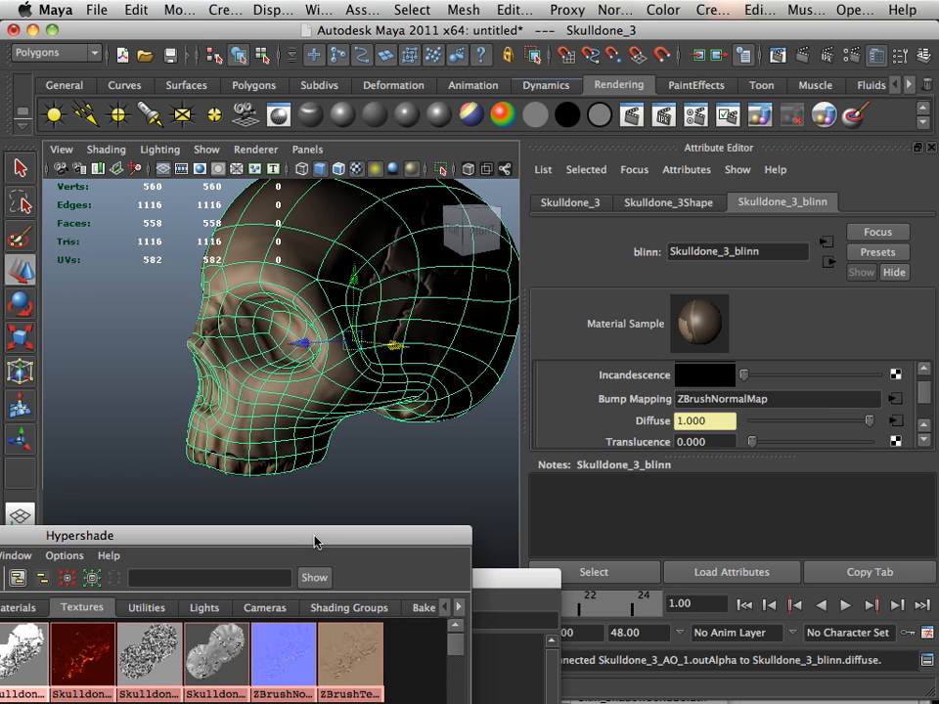
click(147, 396)
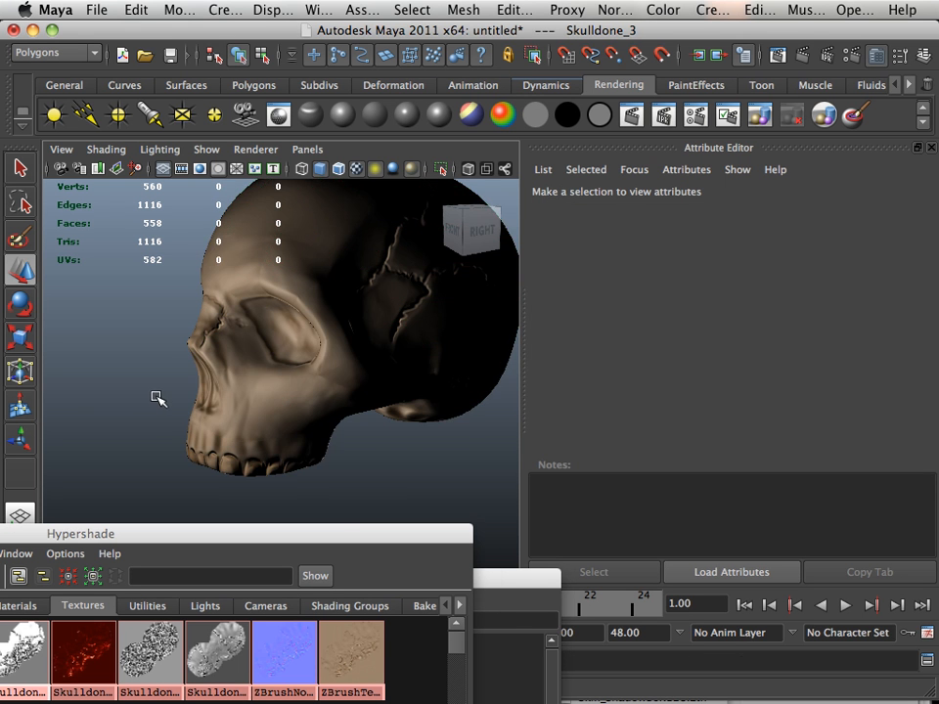
alt+drag(157, 396, 184, 426)
alt+right_drag(184, 426, 235, 434)
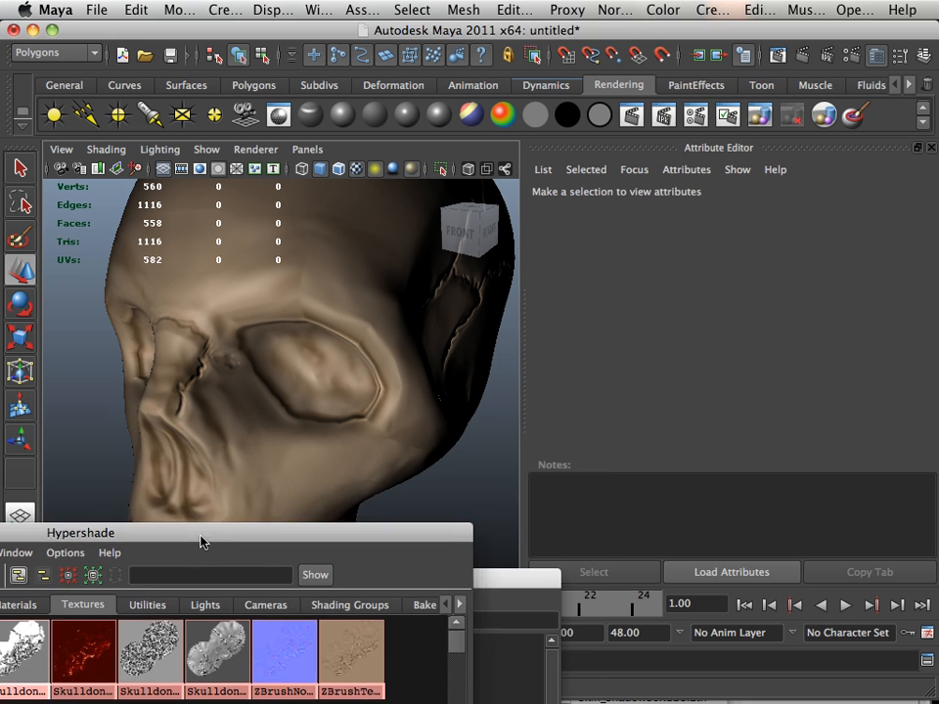
drag(203, 541, 336, 449)
click(172, 513)
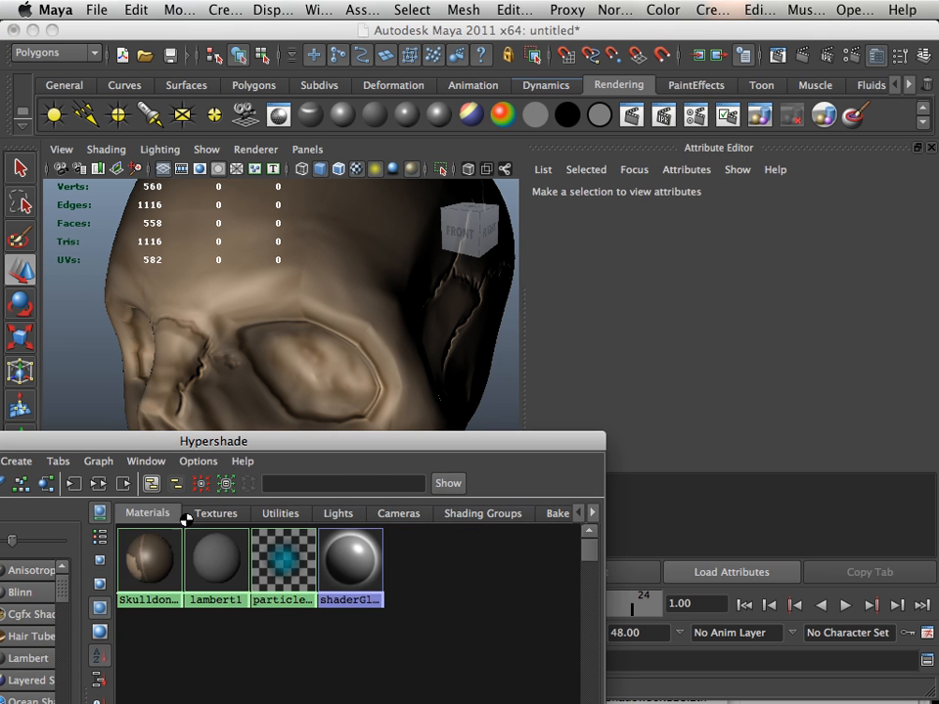
click(147, 557)
drag(306, 449, 270, 637)
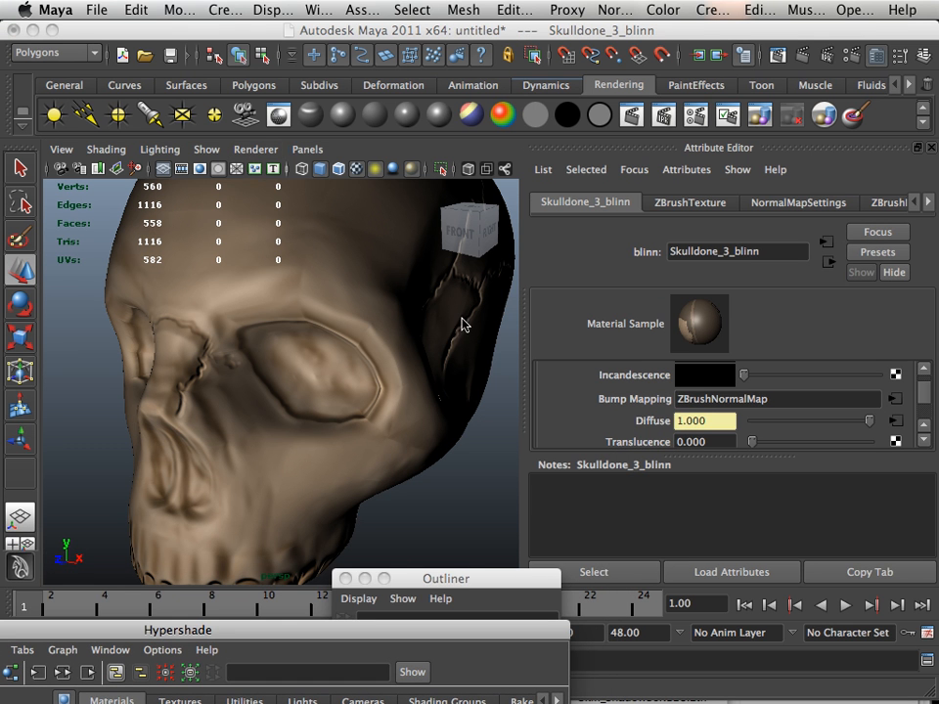
right_click(650, 421)
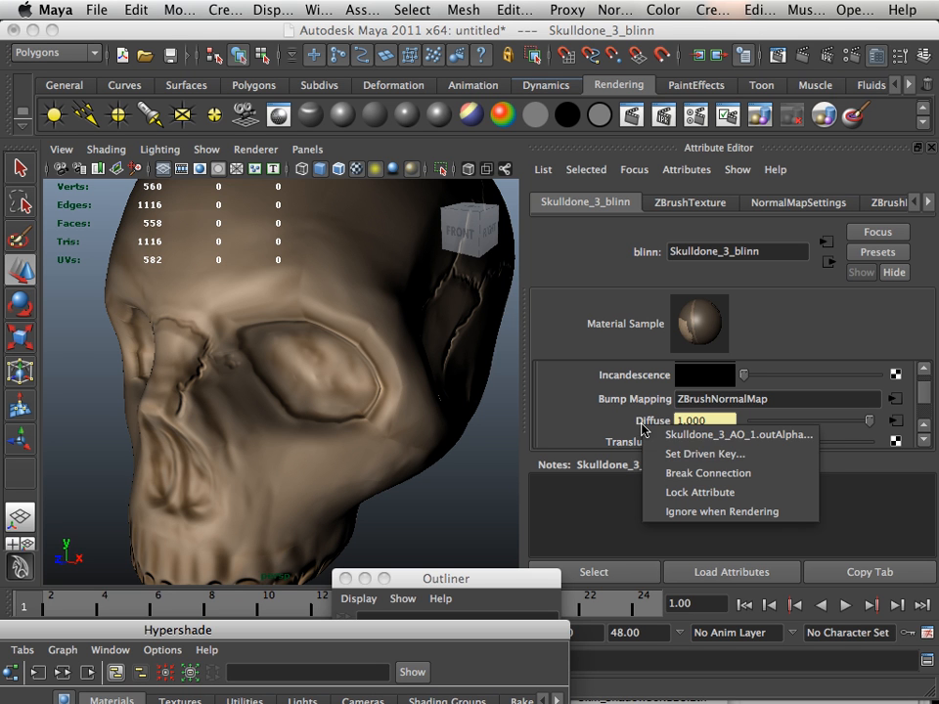
click(661, 472)
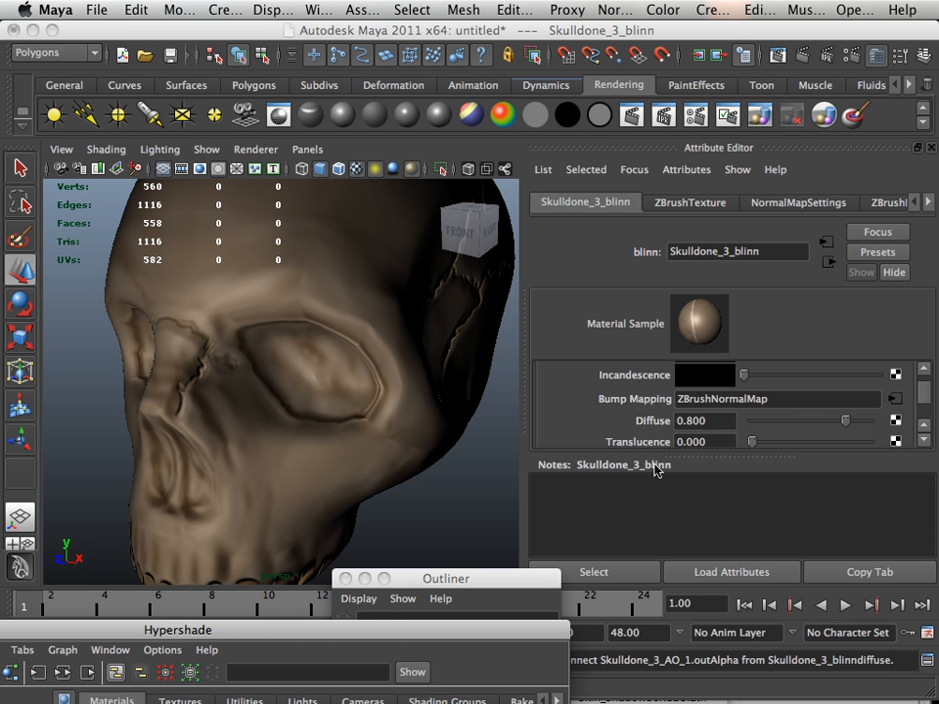
Step: Reconnect the Skulldone_3_AO_1 texture to the Diffuse of Skulldone_3_blinn and check the shading on the whole skull
drag(376, 629, 388, 264)
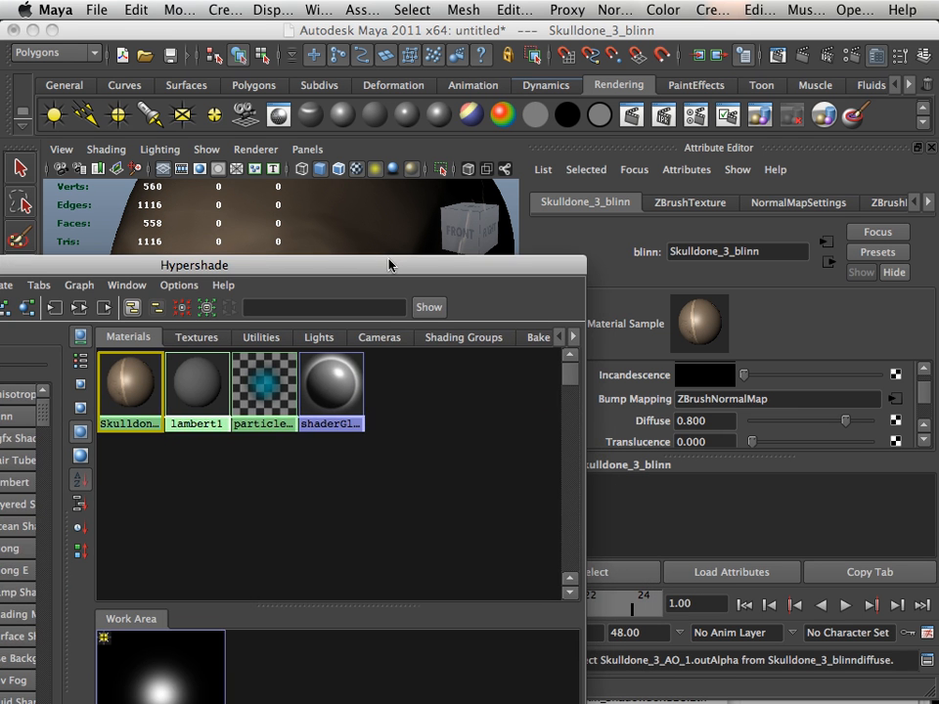
drag(213, 271, 187, 268)
click(172, 334)
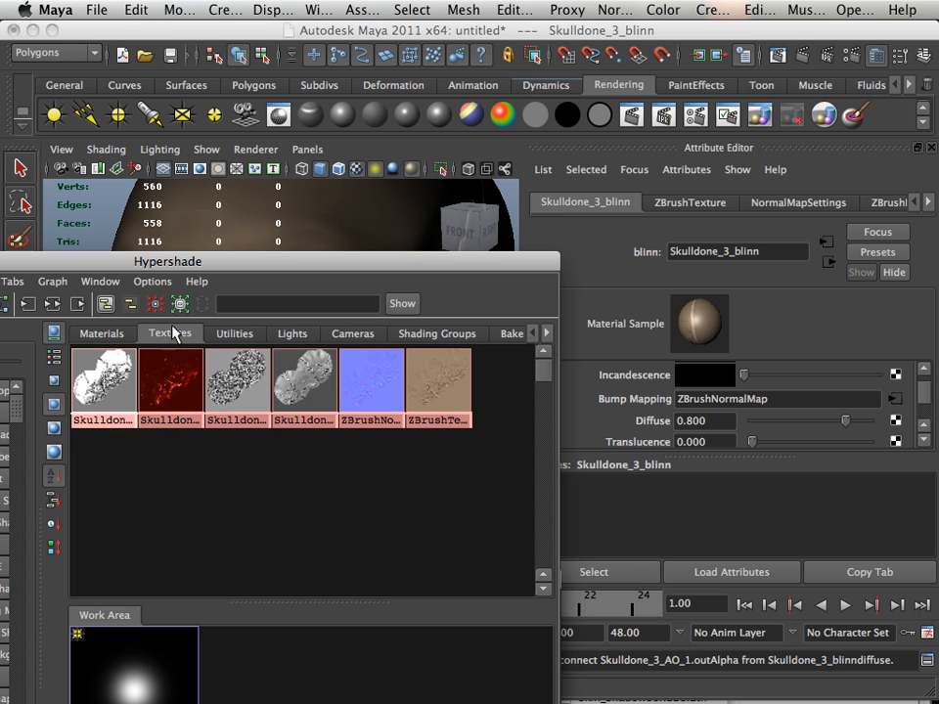
middle_drag(132, 367, 606, 422)
drag(362, 269, 429, 595)
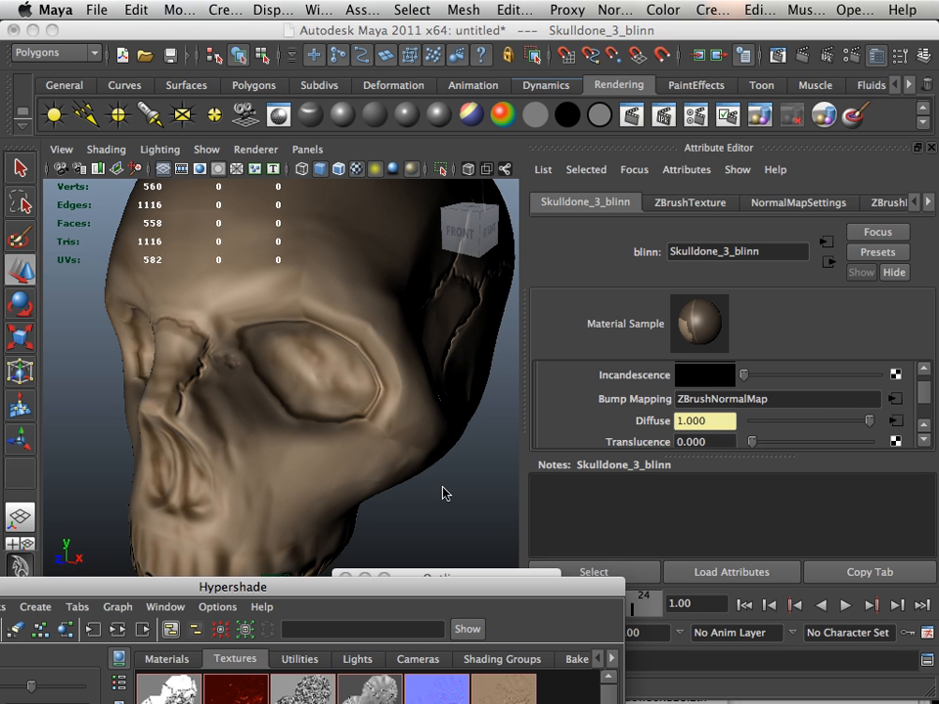
scroll(424, 474, down, 10)
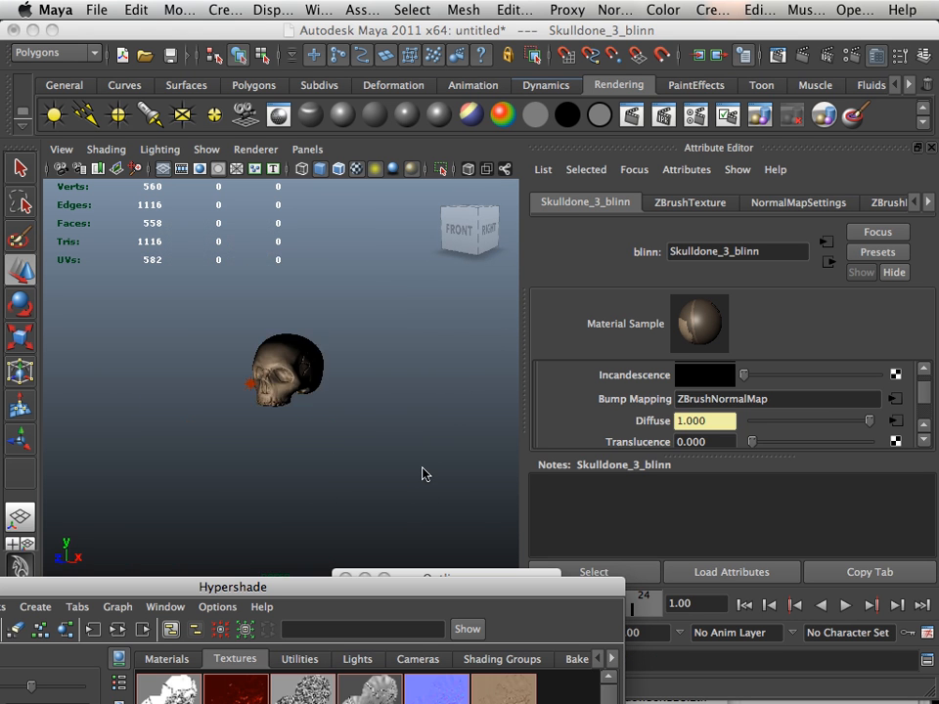
scroll(423, 473, up, 5)
scroll(403, 469, up, 2)
scroll(403, 470, up, 2)
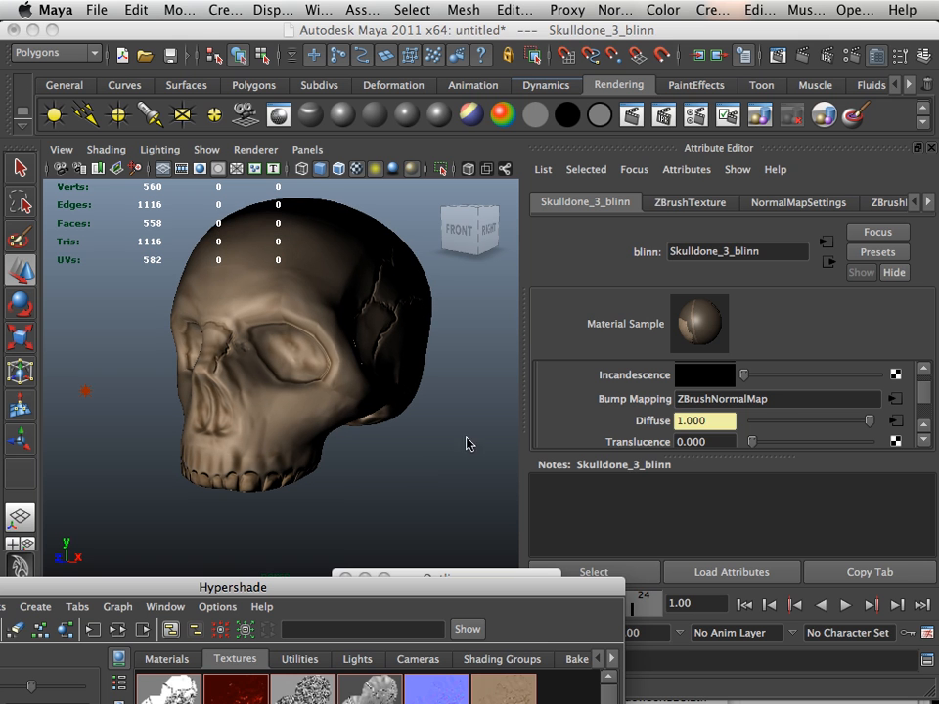